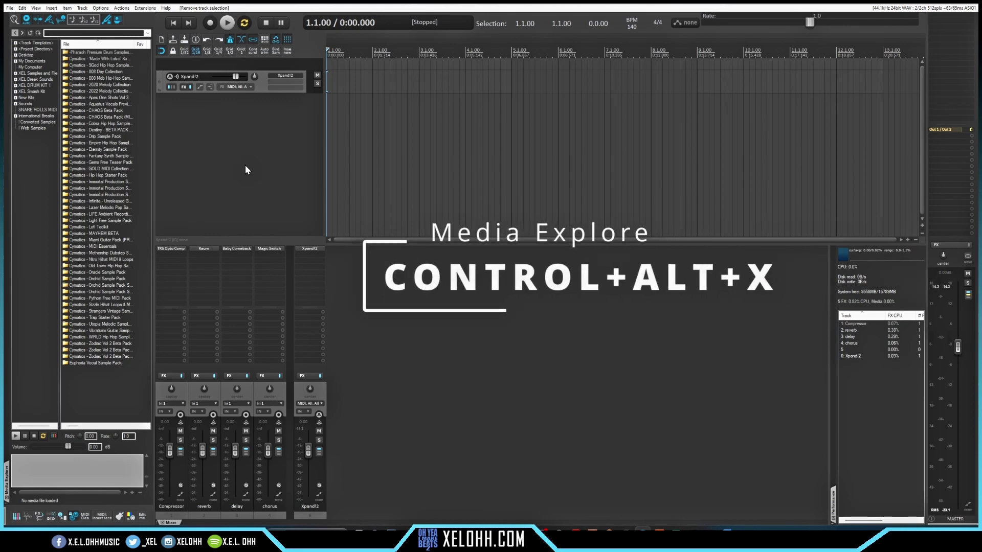
# - Hide and reopen the Media Explorer, and undock it into a floating window
pyautogui.hotkey('ctrl', 'alt', 'x')
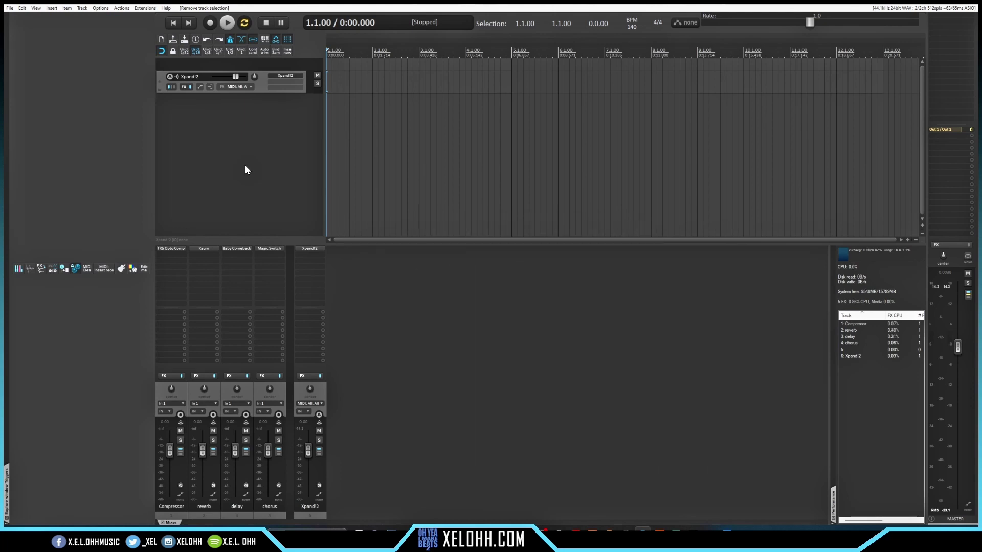
pyautogui.hotkey('ctrl', 'alt', 'x')
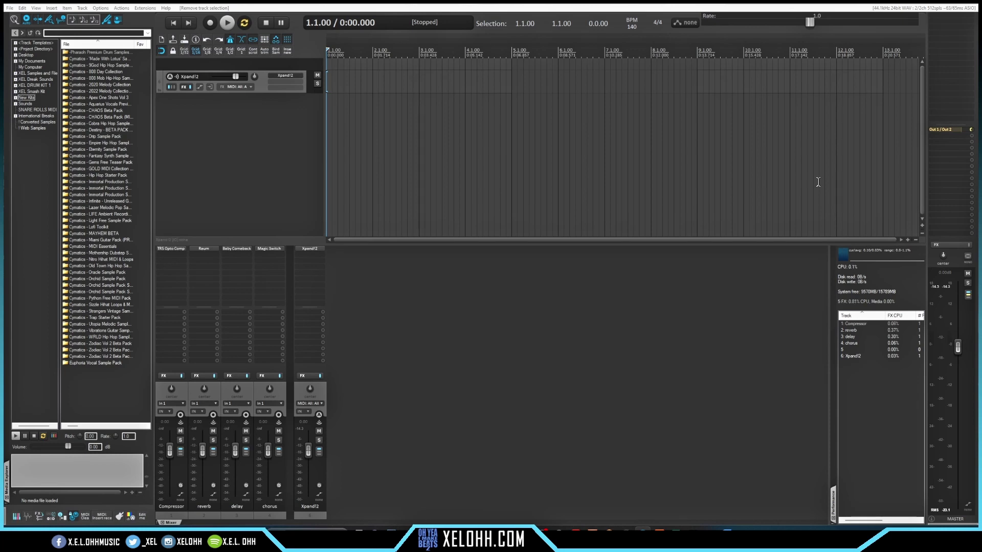
pyautogui.moveTo(126, 23); pyautogui.dragTo(477, 161)
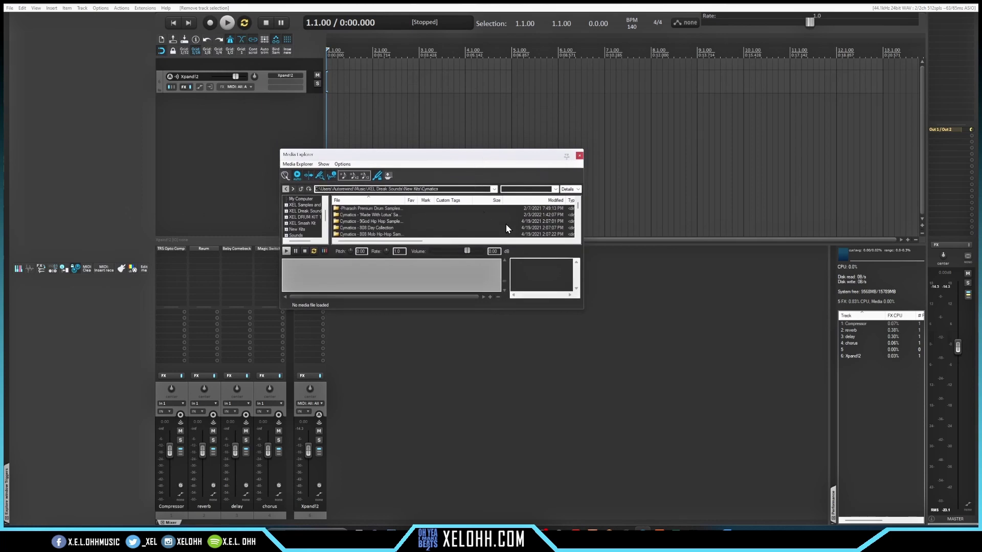
# - Enlarge the floating Media Explorer window, move it slightly upward and make its media preview area taller
pyautogui.moveTo(279, 309); pyautogui.dragTo(157, 444)
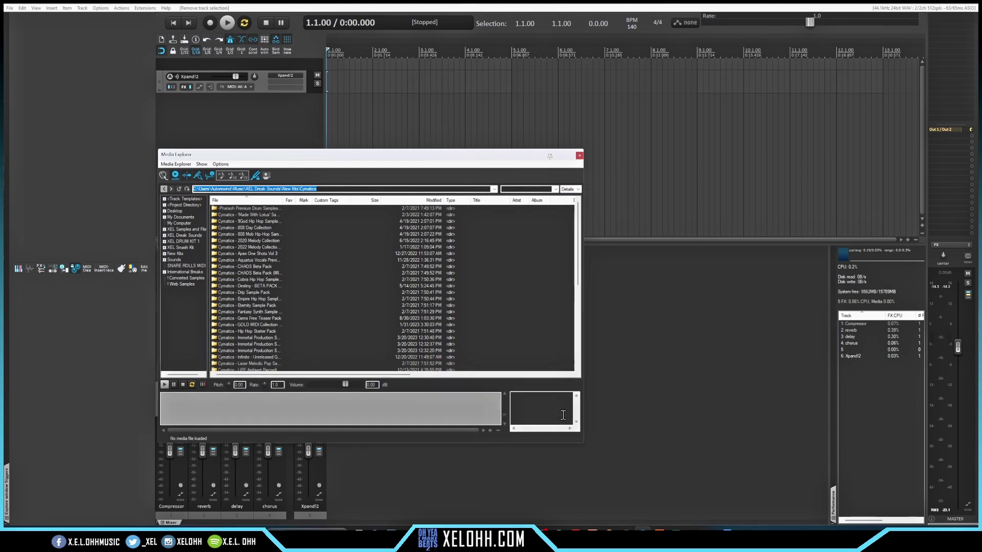
pyautogui.moveTo(581, 445); pyautogui.dragTo(827, 479)
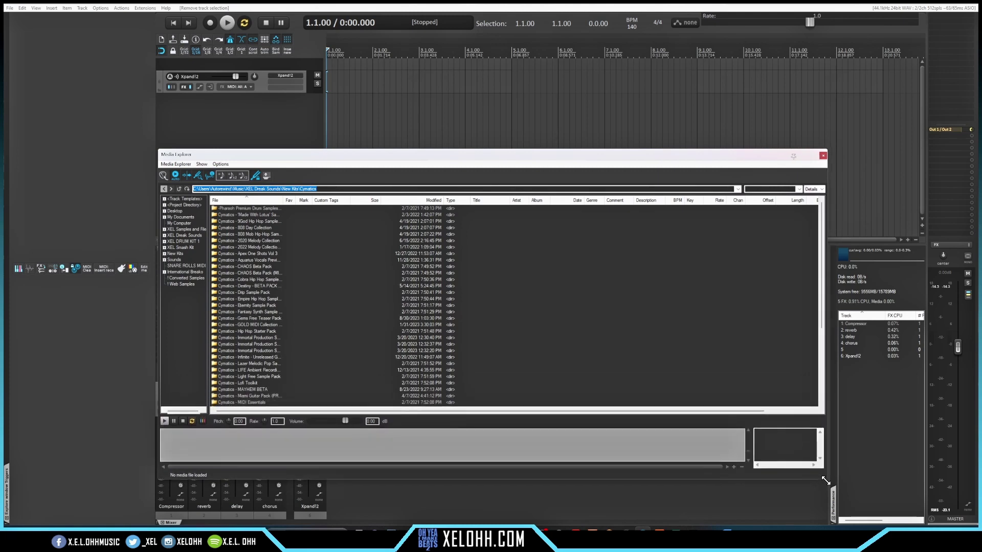
pyautogui.moveTo(529, 149); pyautogui.dragTo(527, 123)
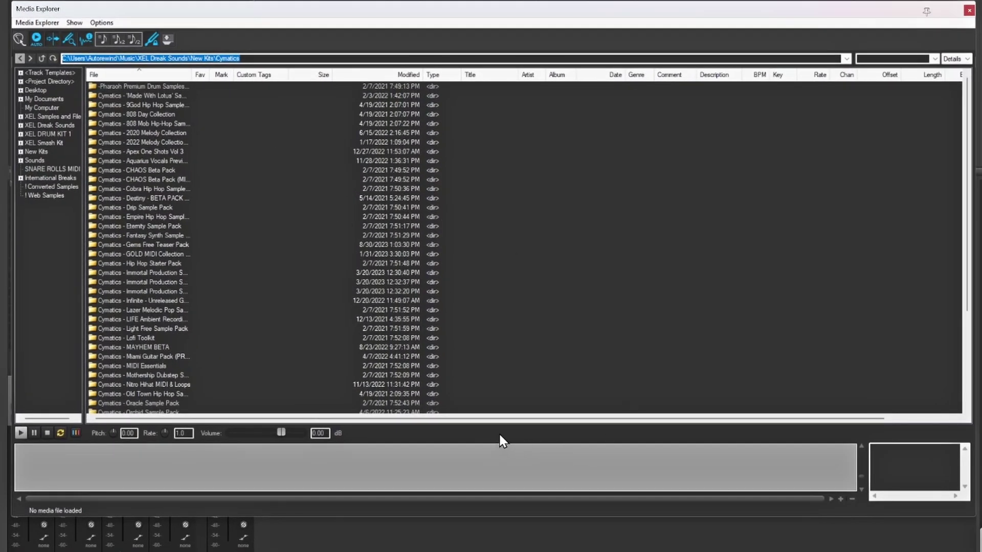
pyautogui.moveTo(482, 439); pyautogui.dragTo(499, 368)
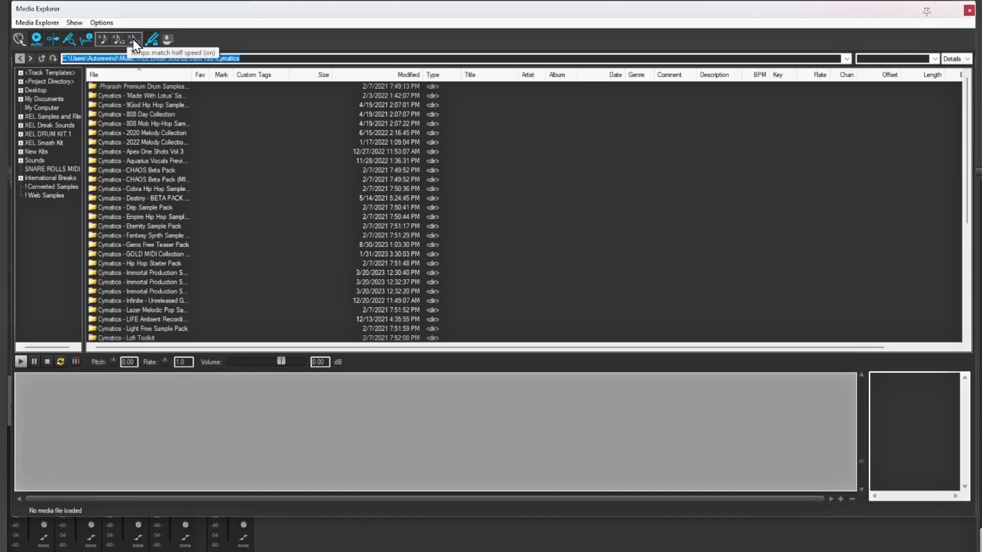
# - Turn on normal-speed tempo match for previews, and toggle the media information box off and back on
pyautogui.click(103, 39)
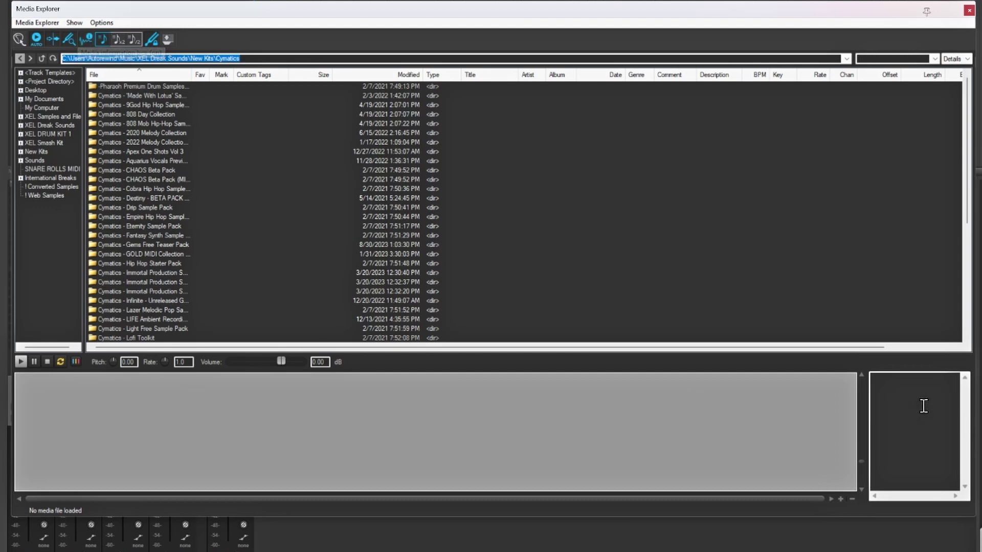
pyautogui.click(84, 39)
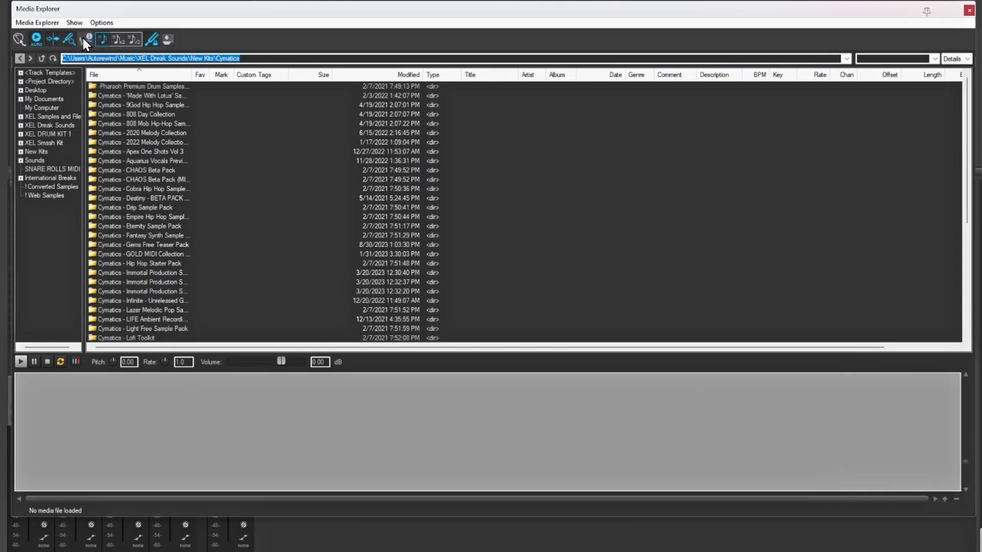
pyautogui.click(84, 40)
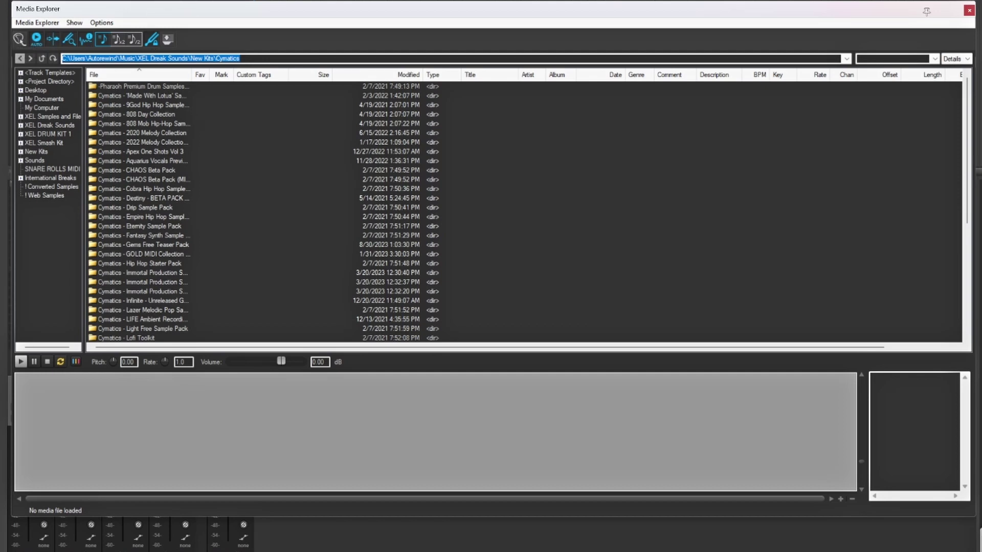
# - Open the MIDI folder of the Cymatics - Lofi Toolkit pack and preview Cymatics - Lofi MIDI 1 - C# Maj.mid
pyautogui.scroll(-2, 154, 290)
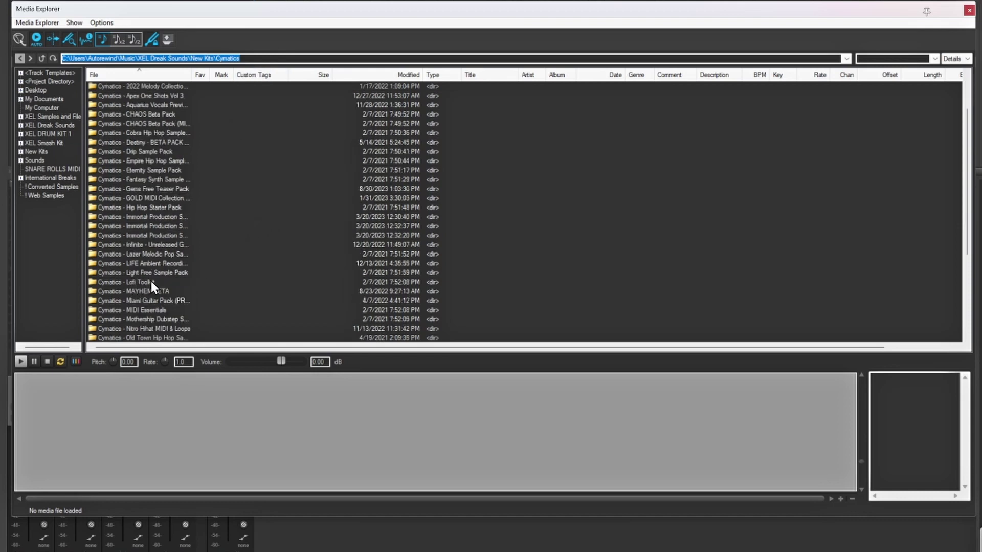
pyautogui.doubleClick(152, 282)
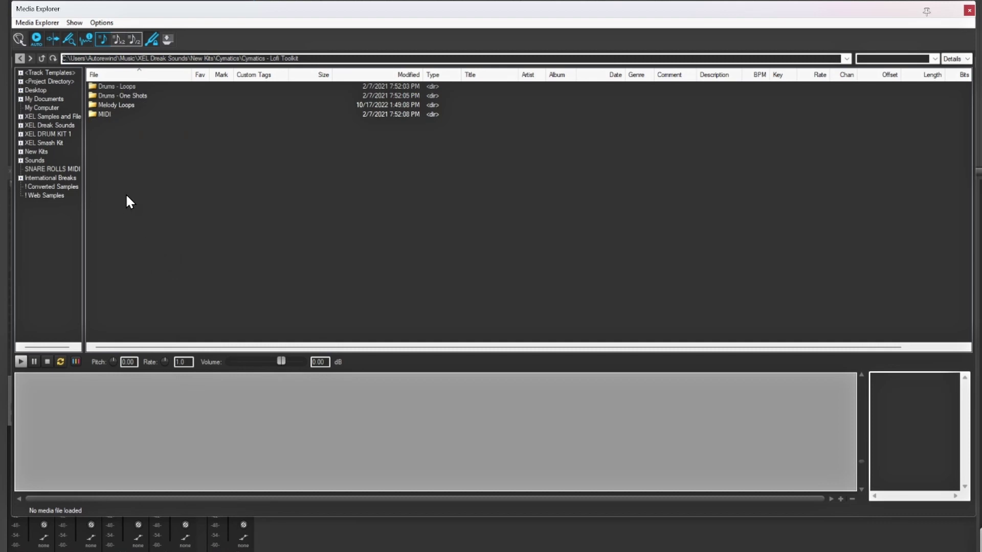
pyautogui.doubleClick(109, 116)
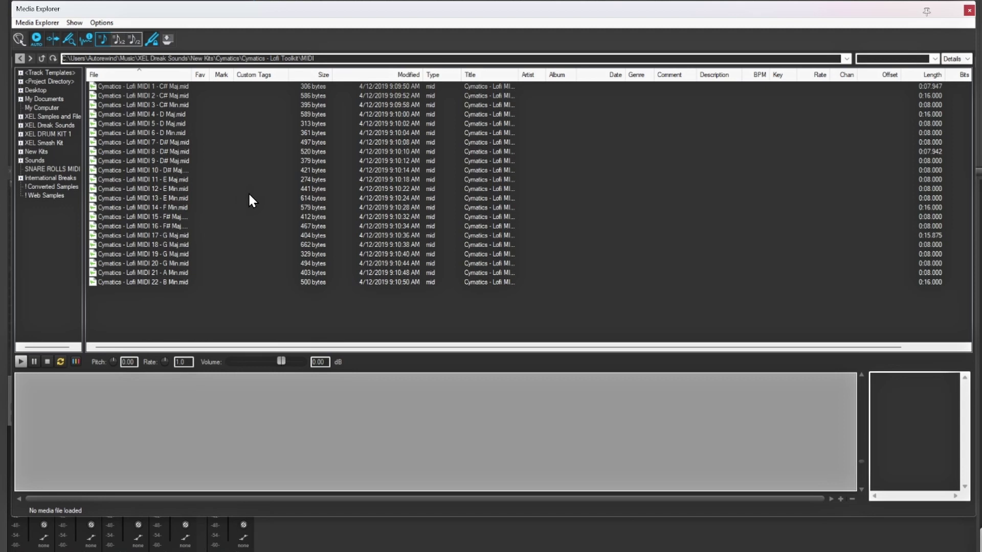
pyautogui.click(164, 88)
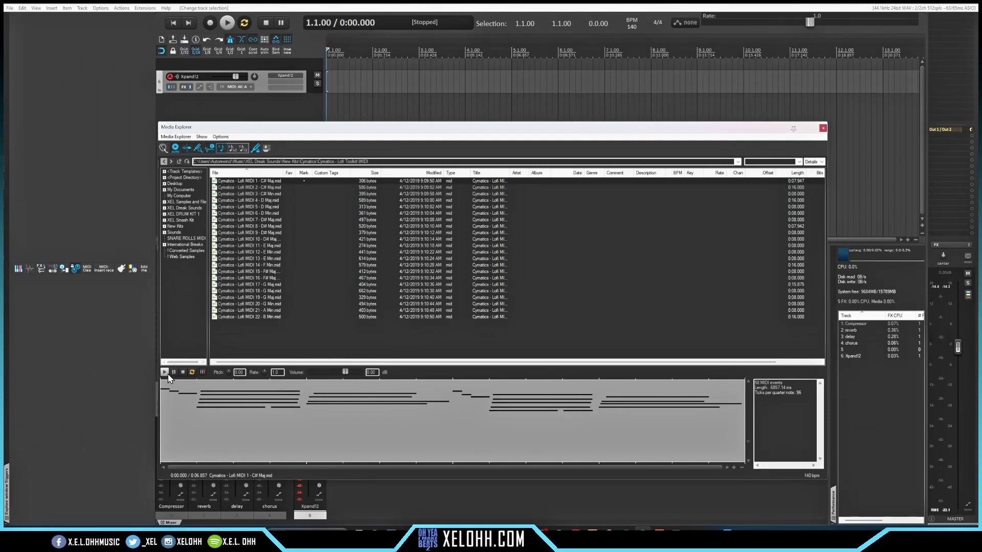
pyautogui.click(165, 373)
# - Preview Cymatics - Lofi MIDI 2 - C# Maj.mid and set it as a favorite
pyautogui.click(261, 188)
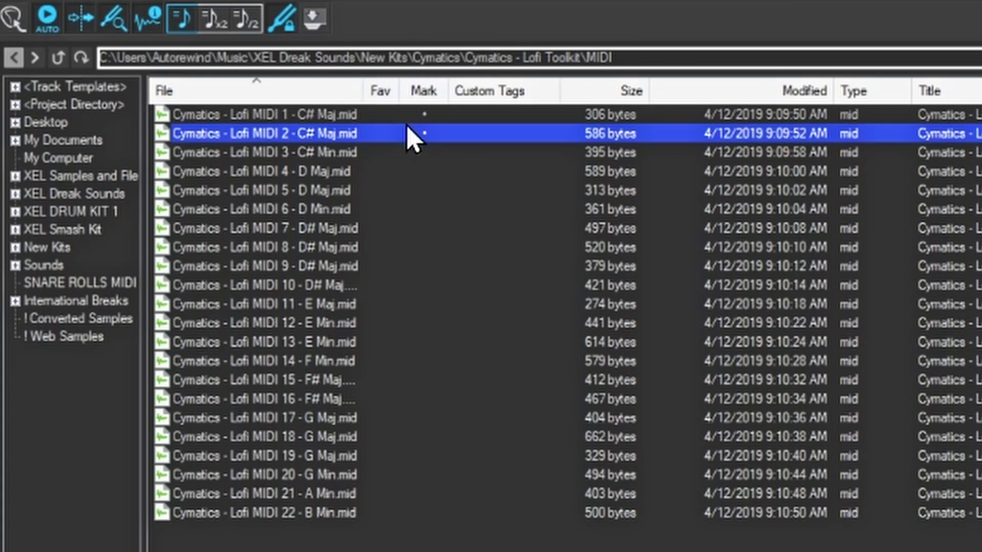
pyautogui.doubleClick(384, 135)
pyautogui.doubleClick(384, 135)
# - Audition Lofi MIDI files 10, 12 and 17, and return to Lofi MIDI 2 before stopping its playback
pyautogui.click(289, 292)
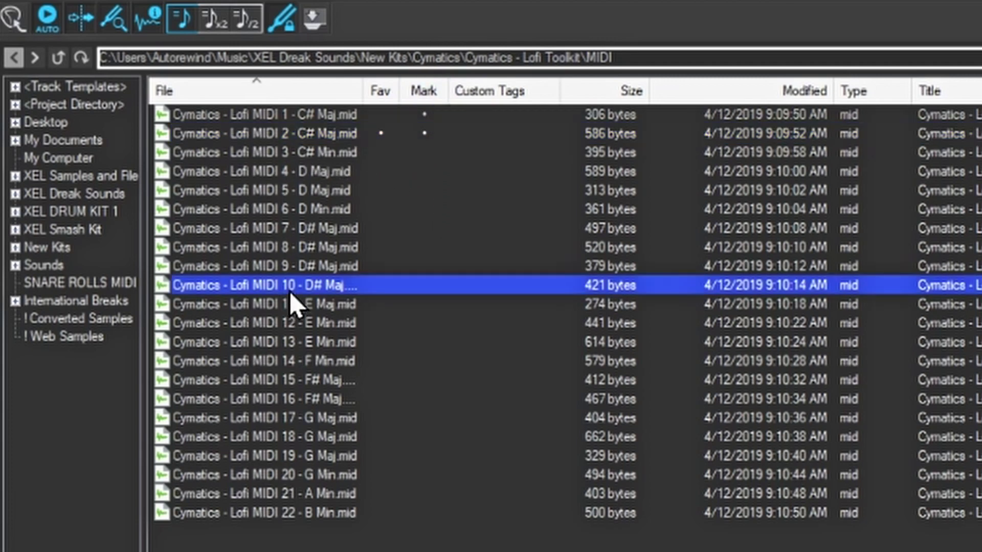
pyautogui.click(290, 323)
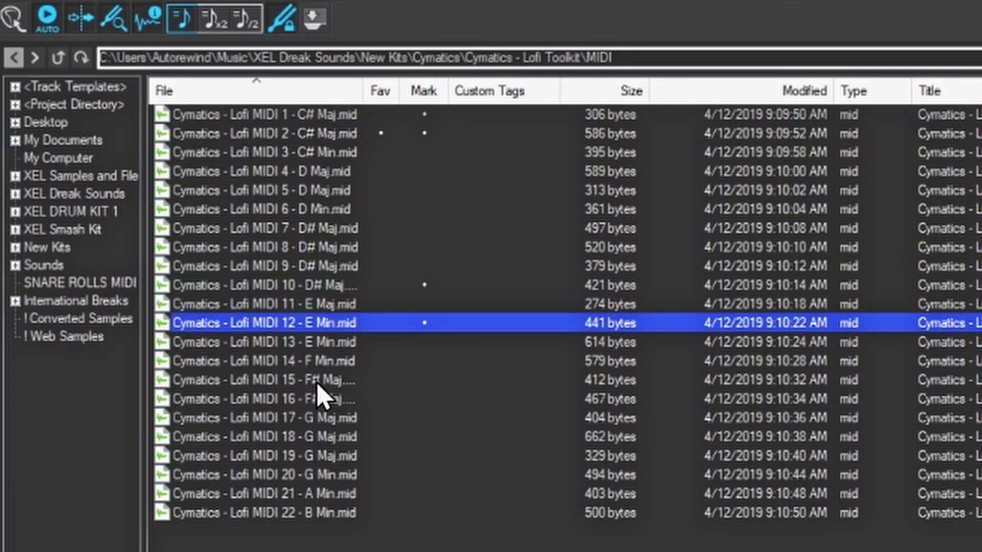
pyautogui.click(269, 419)
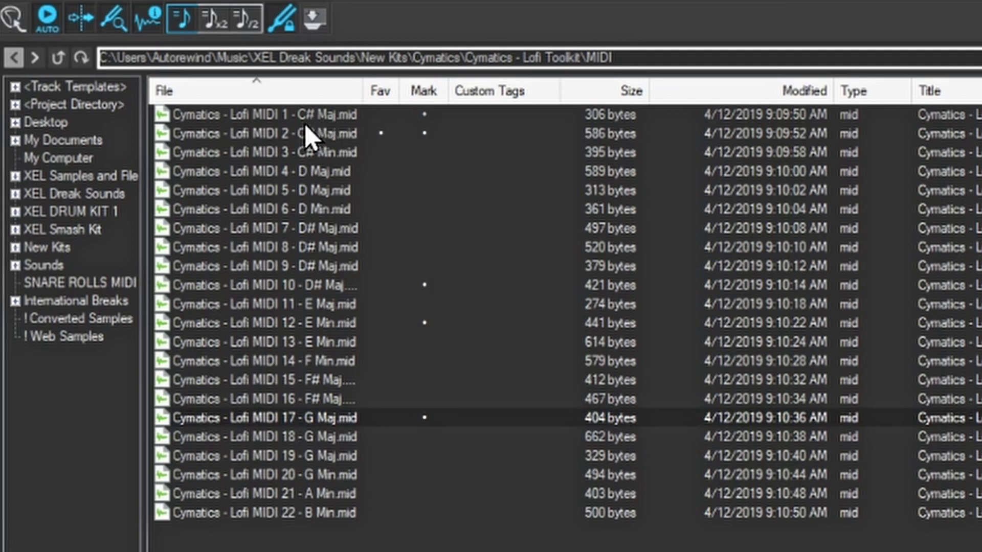
pyautogui.click(289, 134)
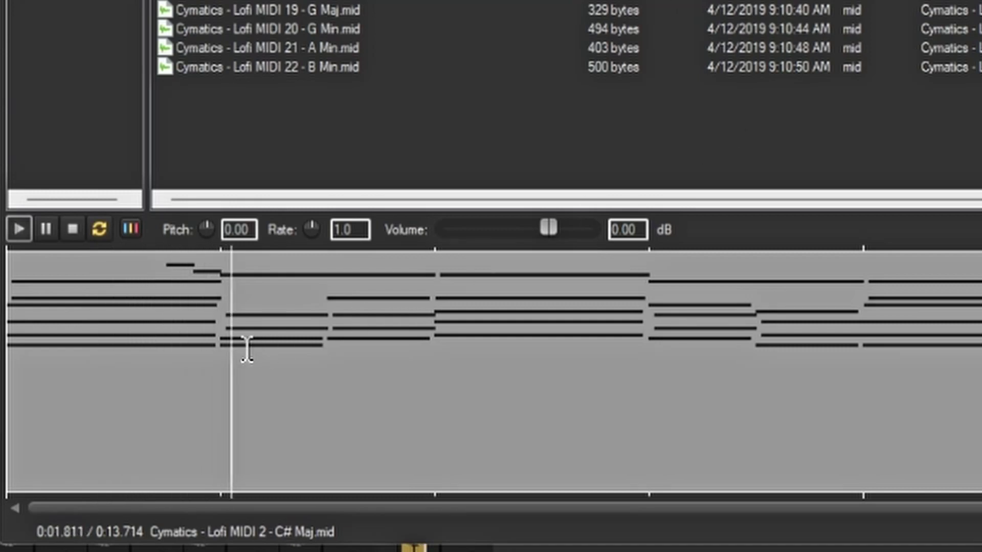
pyautogui.press('space')
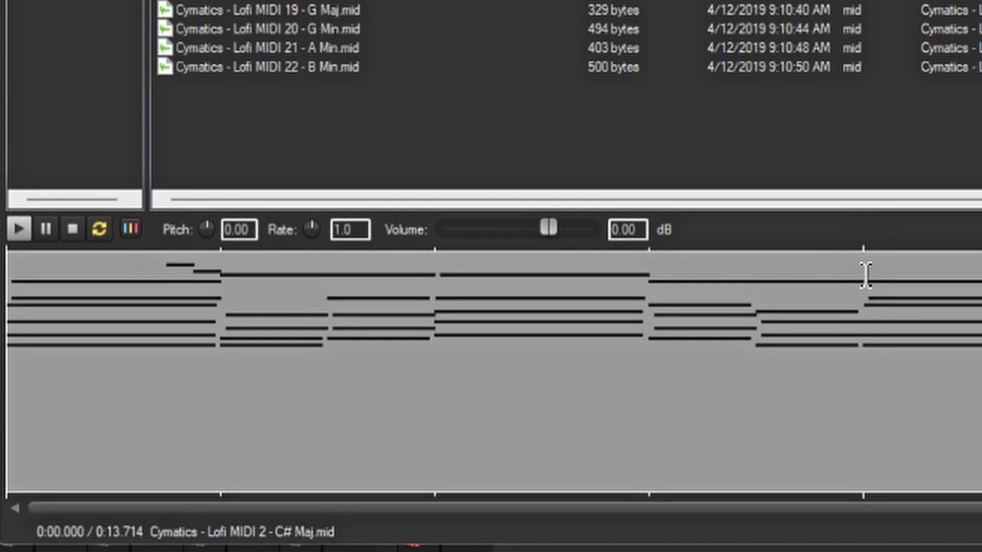
# - Select the first 6.892 seconds of the Lofi MIDI 2 preview, play that portion and check its insert options
pyautogui.moveTo(867, 279); pyautogui.dragTo(7, 285)
pyautogui.press('space')
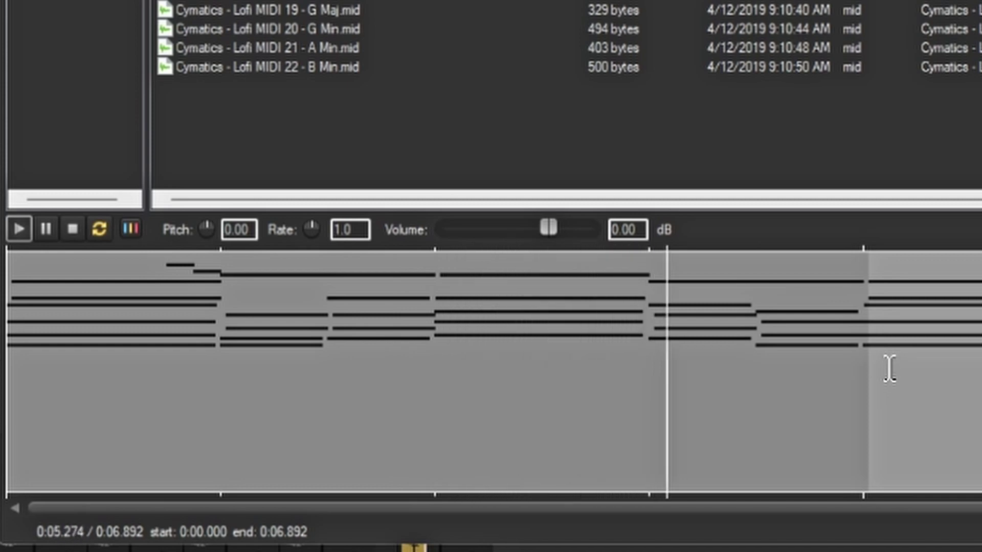
pyautogui.press('space')
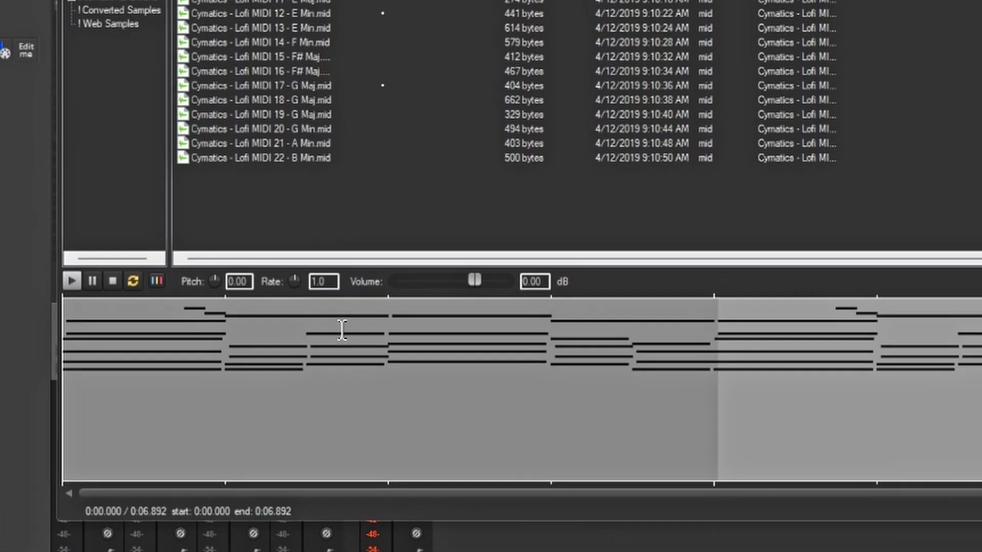
pyautogui.rightClick(373, 308)
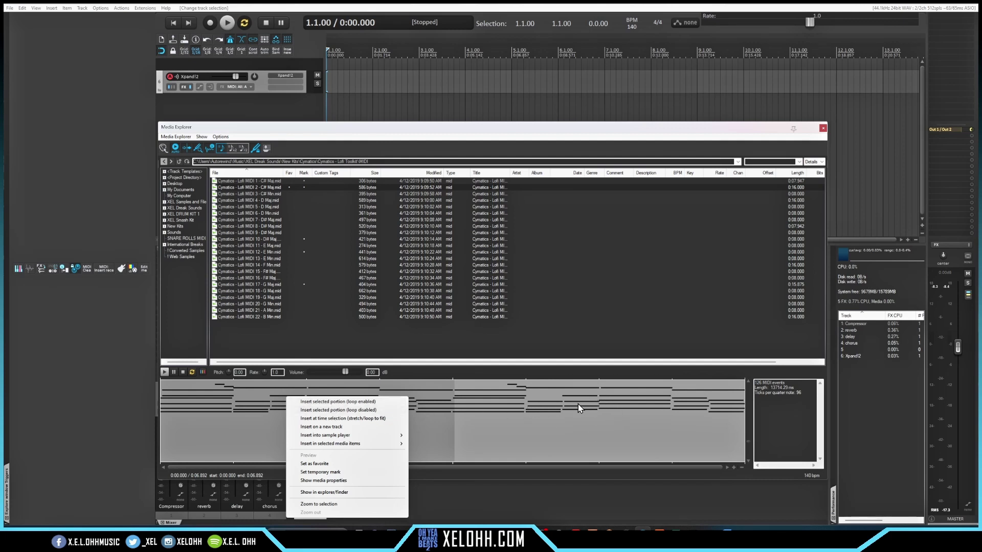
pyautogui.click(335, 410)
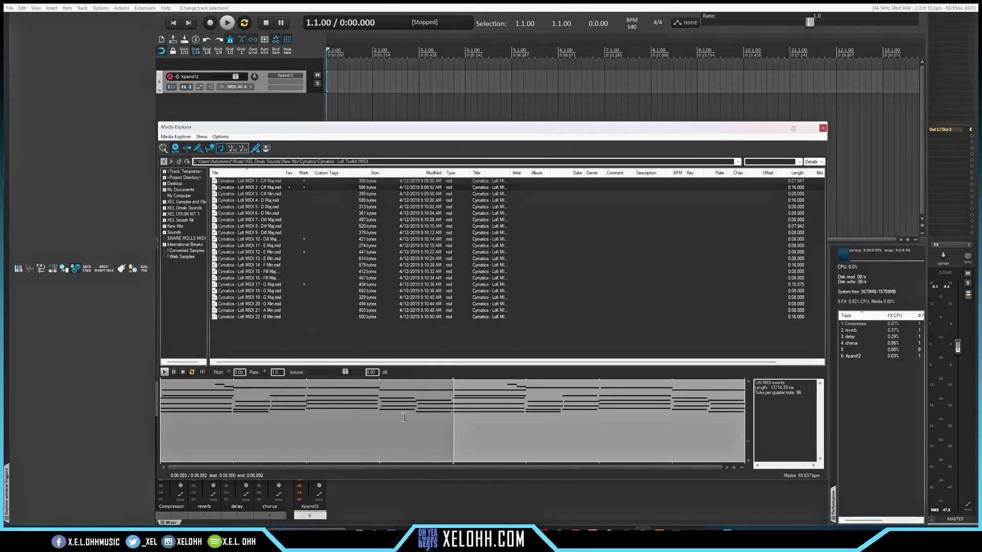
# - Open the Lofi Toolkit's Melody Loops folder and preview Cymatics - Lofi Melody Loop 1 - 70 BPM G Maj.wav with tempo match
pyautogui.click(177, 161)
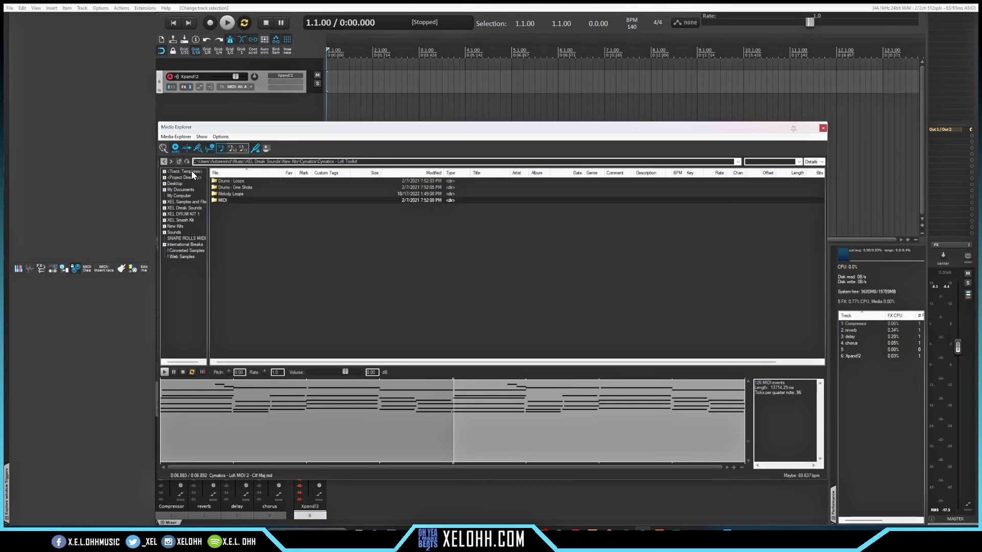
pyautogui.doubleClick(229, 193)
pyautogui.click(255, 180)
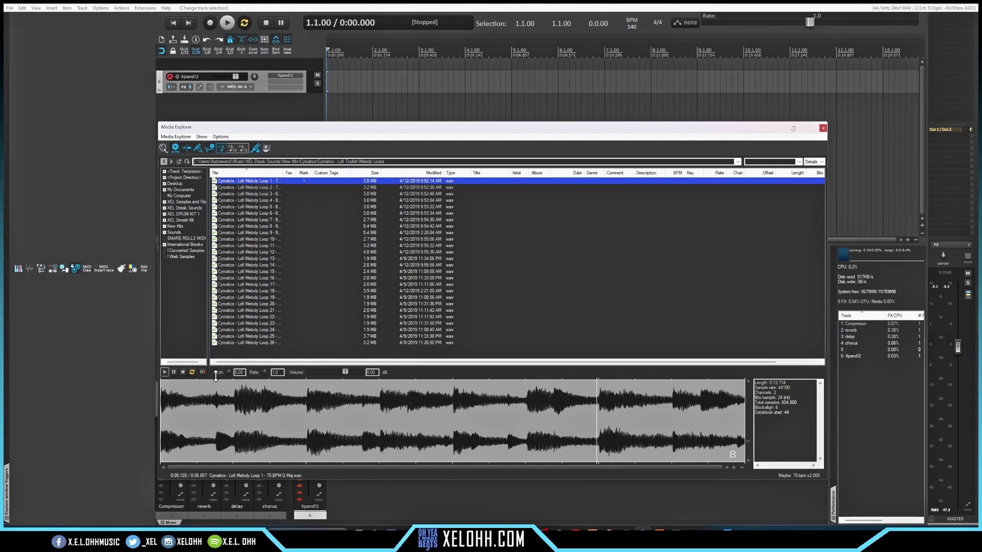
pyautogui.click(183, 373)
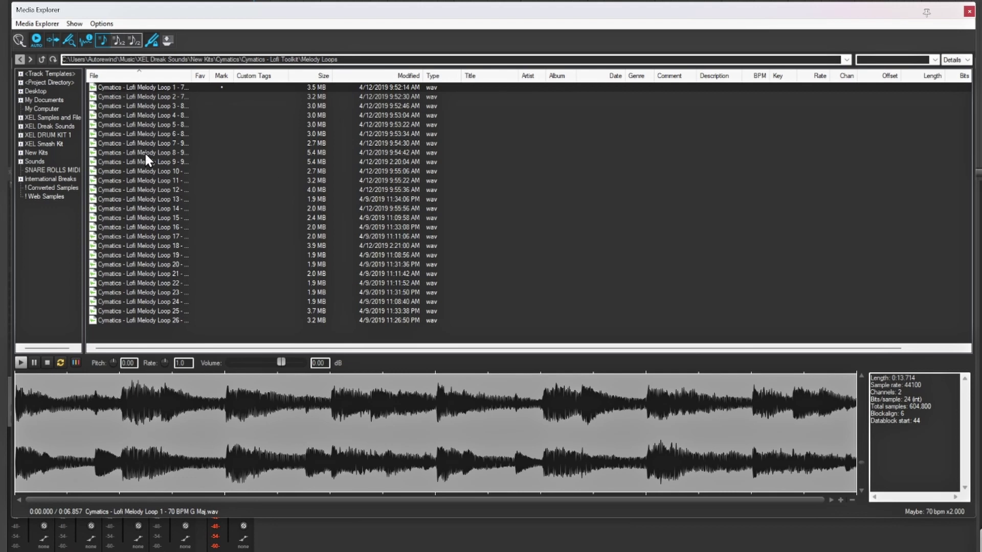
# - Turn off tempo match and audition Lofi Melody Loop 1 at its original tempo
pyautogui.click(101, 41)
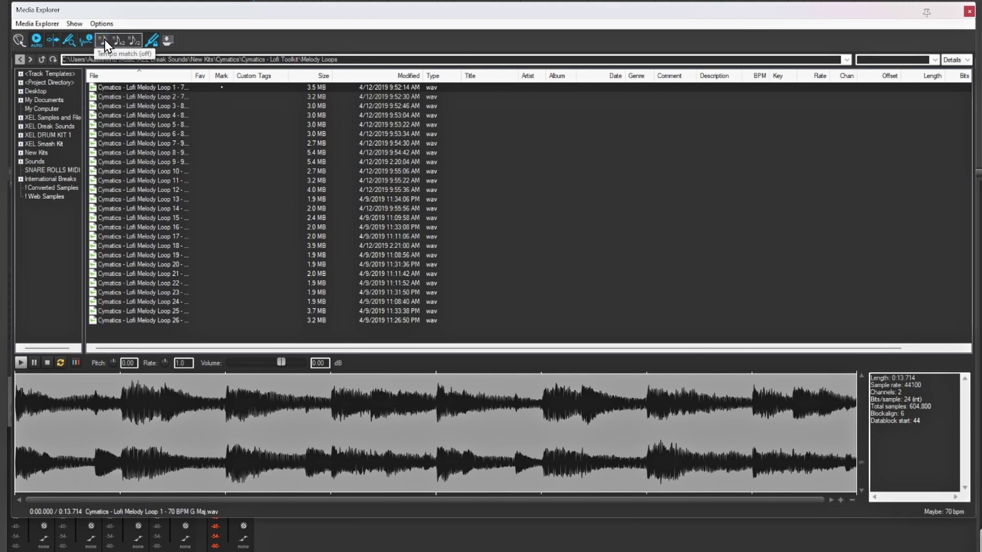
pyautogui.click(21, 364)
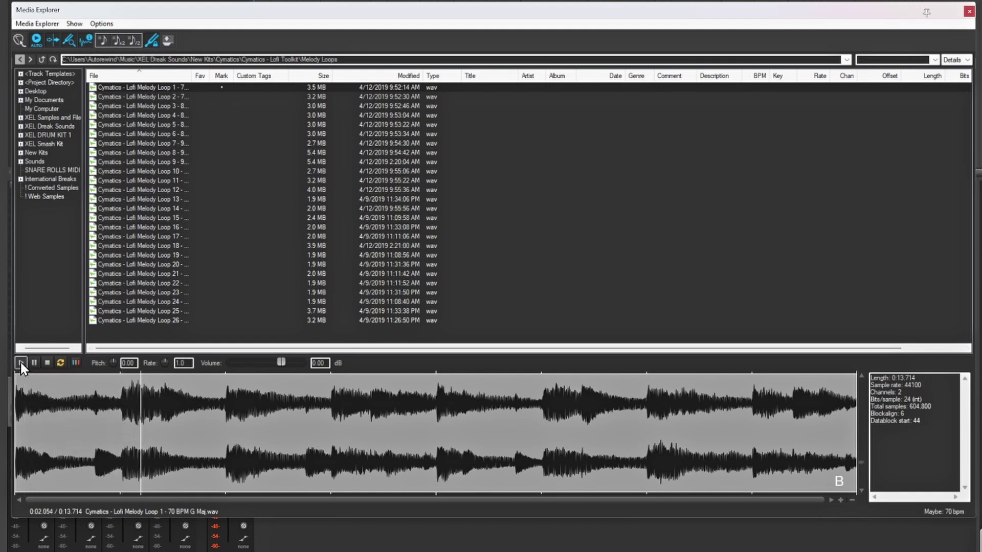
pyautogui.click(48, 363)
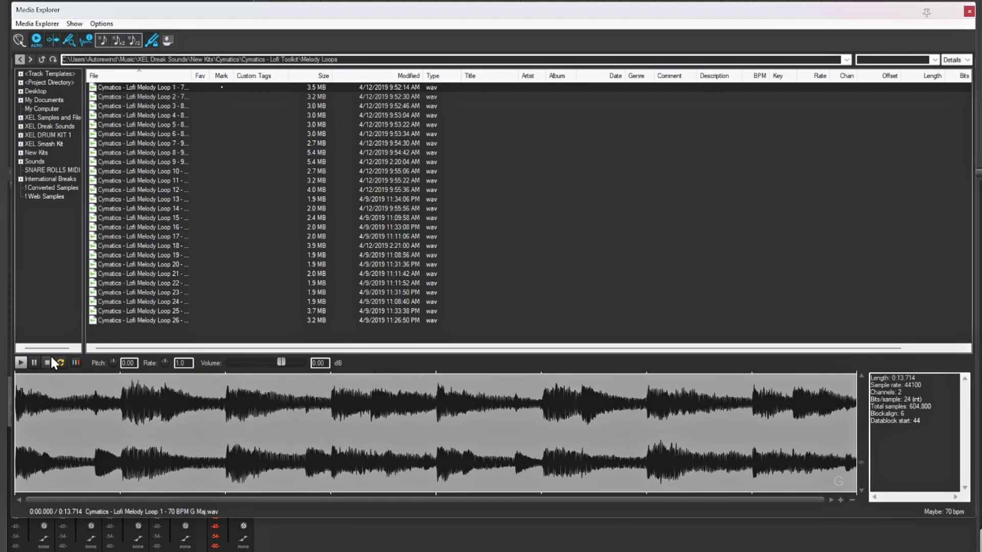
# - Audition Lofi Melody Loop 1 with double-speed tempo match and with half-speed tempo match
pyautogui.click(119, 40)
pyautogui.click(21, 364)
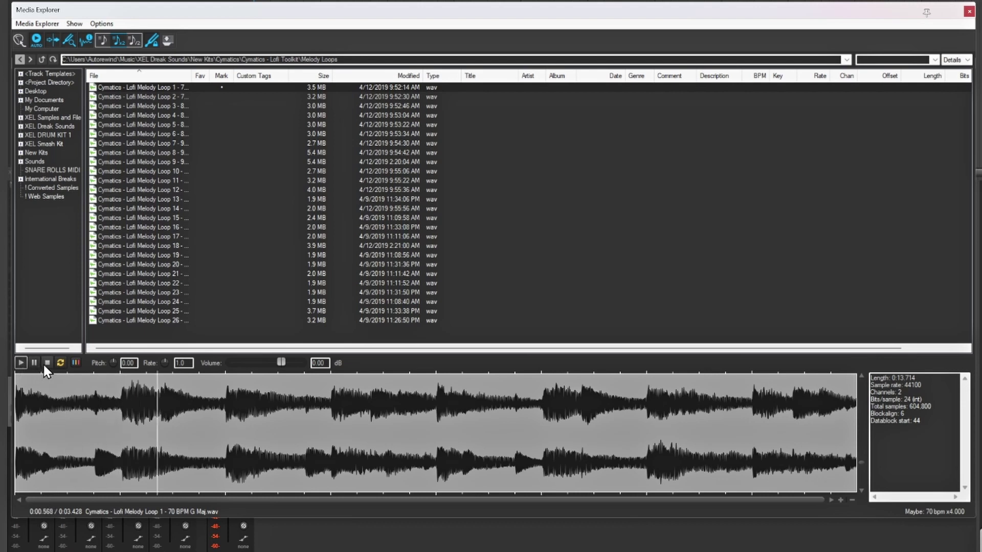
pyautogui.click(135, 40)
pyautogui.click(21, 363)
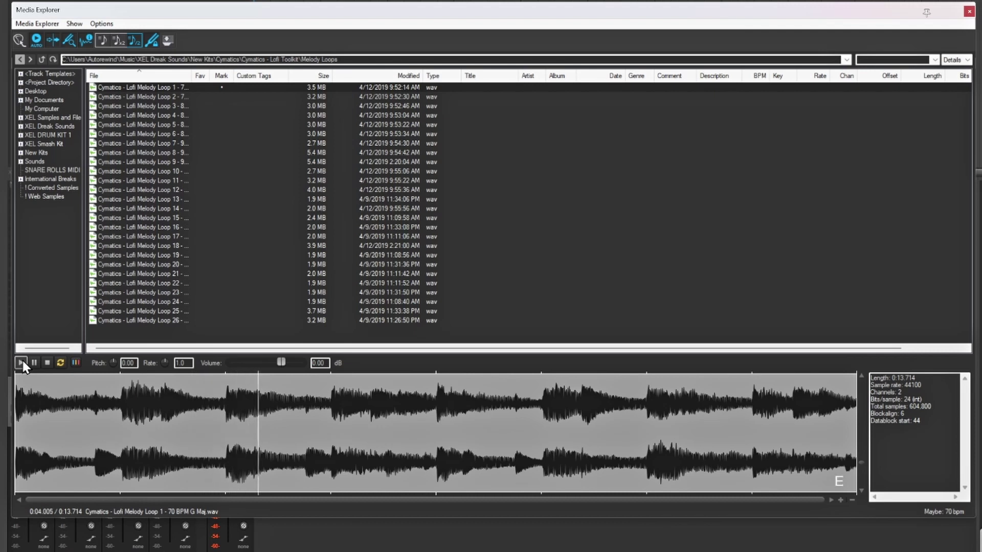
pyautogui.click(51, 364)
# - Restore normal-speed tempo match, select the loop's waveform from about 3.437 to 5.133 seconds and play that portion
pyautogui.click(116, 44)
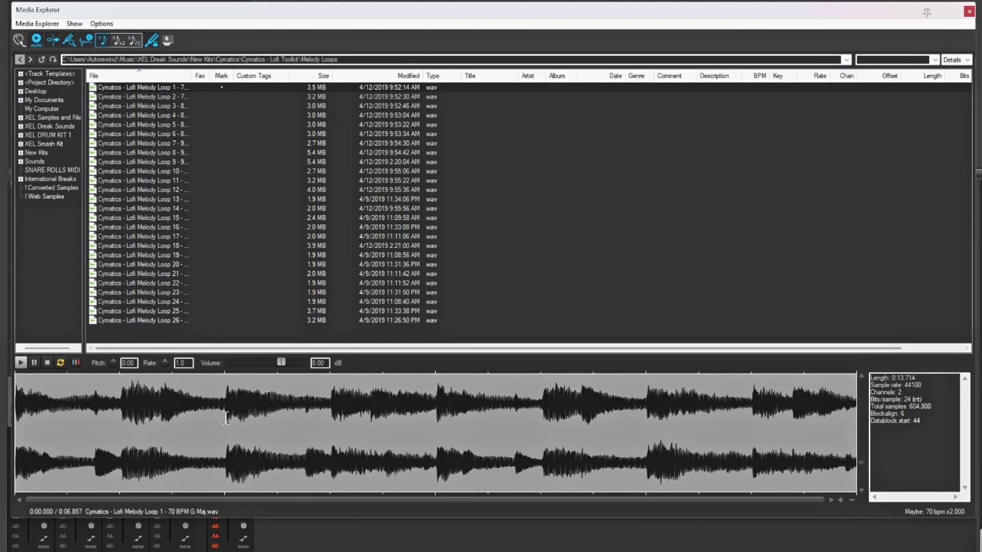
pyautogui.moveTo(226, 422); pyautogui.dragTo(327, 423)
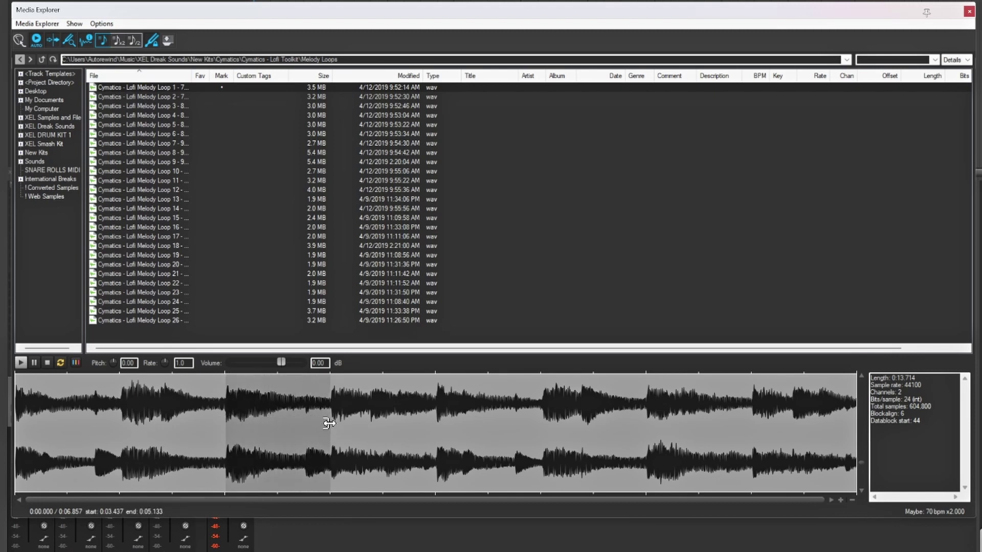
pyautogui.moveTo(329, 422); pyautogui.dragTo(327, 422)
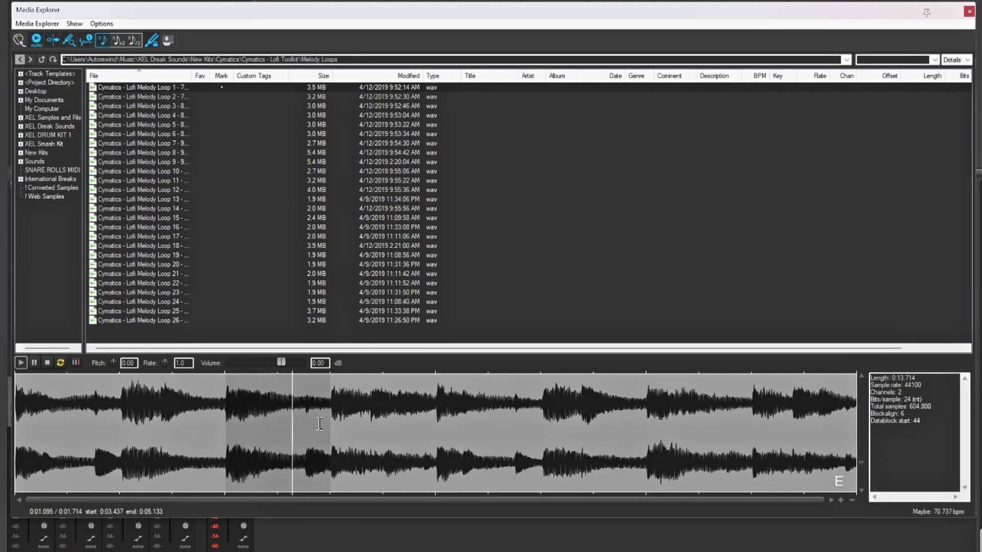
# - Extend the end of the loop's waveform selection to about 5.157 seconds, just before the next transient
pyautogui.scroll(5, 317, 427)
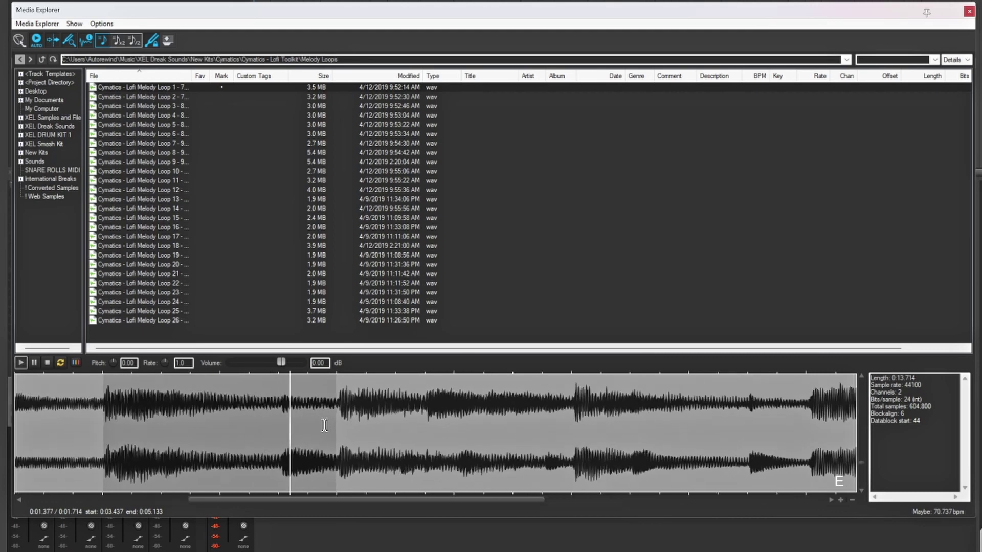
pyautogui.scroll(5, 332, 425)
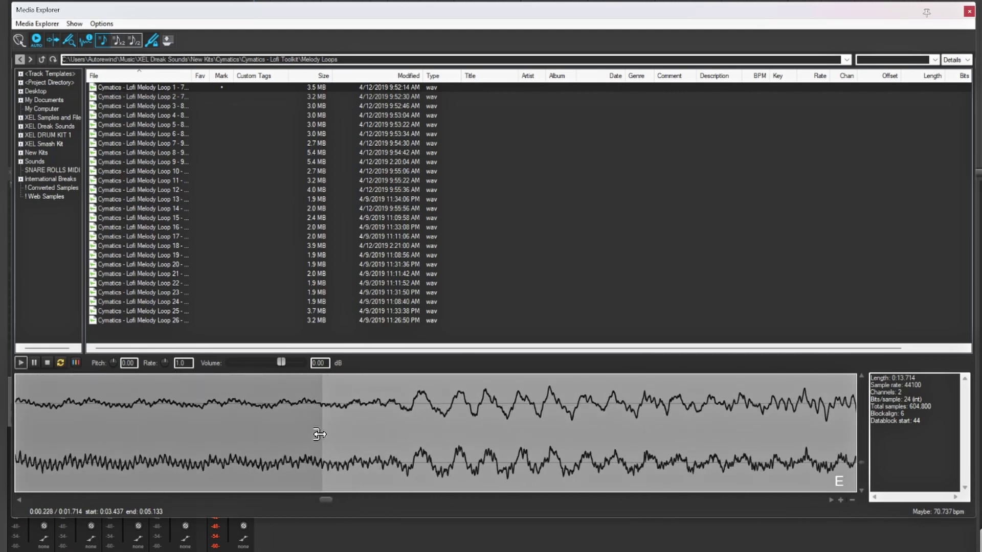
pyautogui.moveTo(322, 434); pyautogui.dragTo(388, 440)
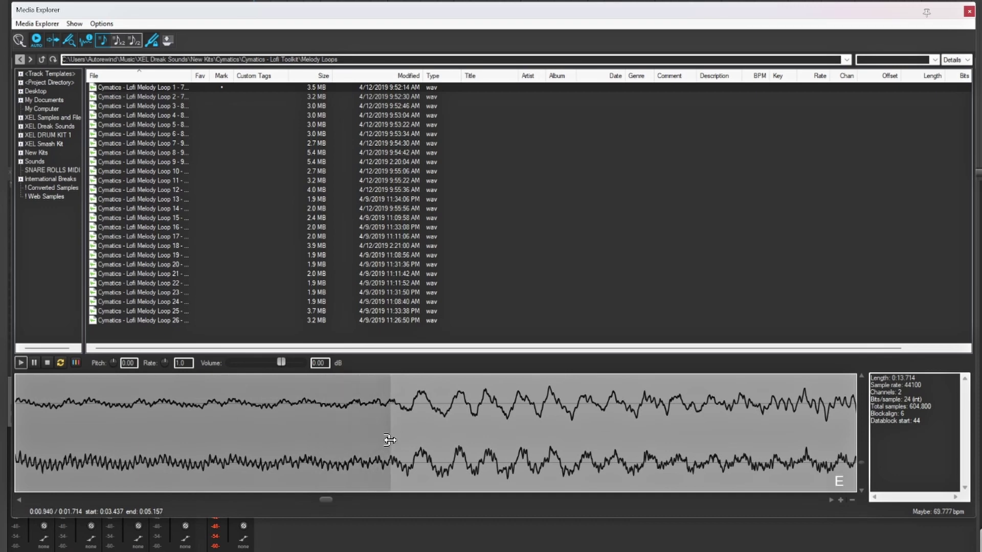
# - Adjust the start of the waveform selection to about 3.440 seconds, just before the note's attack
pyautogui.scroll(-5, 357, 428)
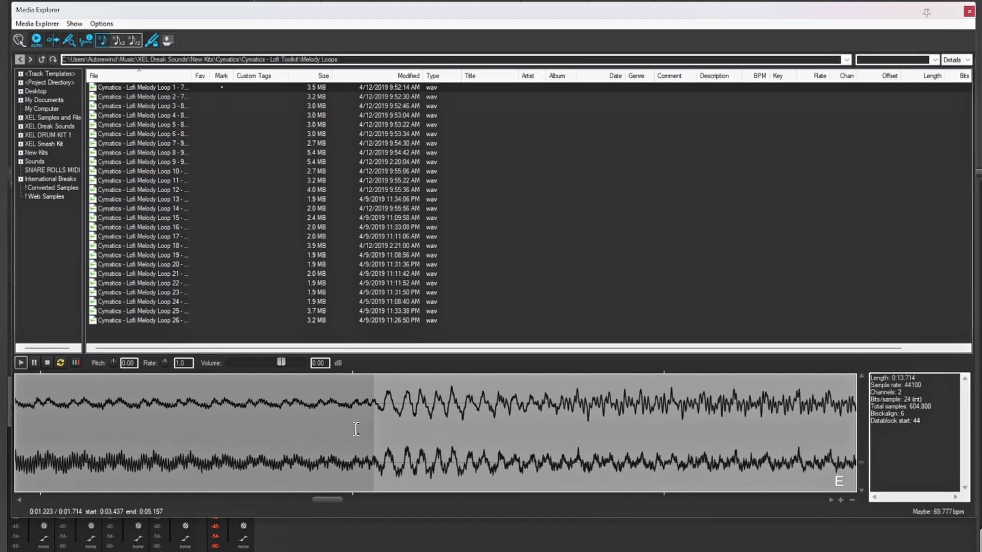
pyautogui.scroll(-2, 355, 428)
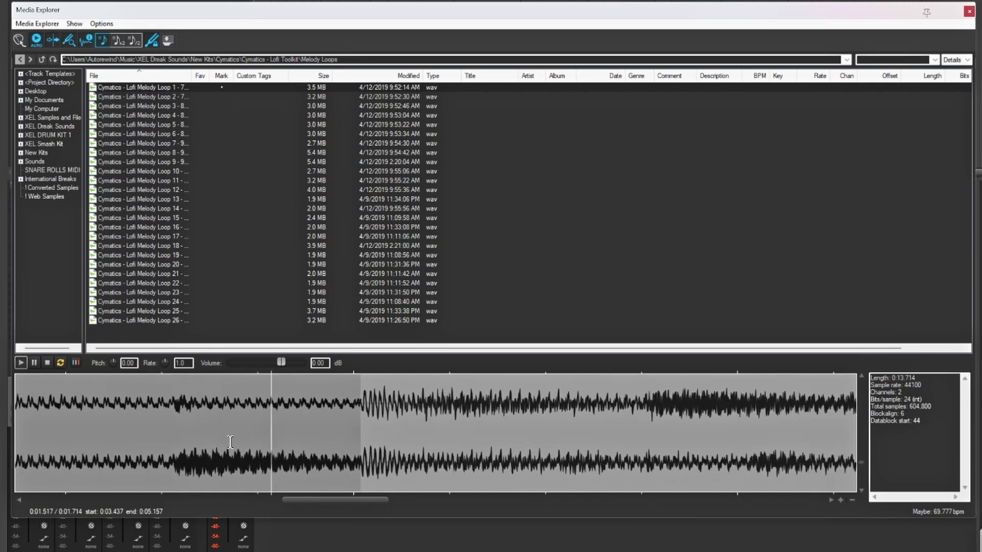
pyautogui.scroll(-3, 235, 434)
pyautogui.scroll(-2, 227, 435)
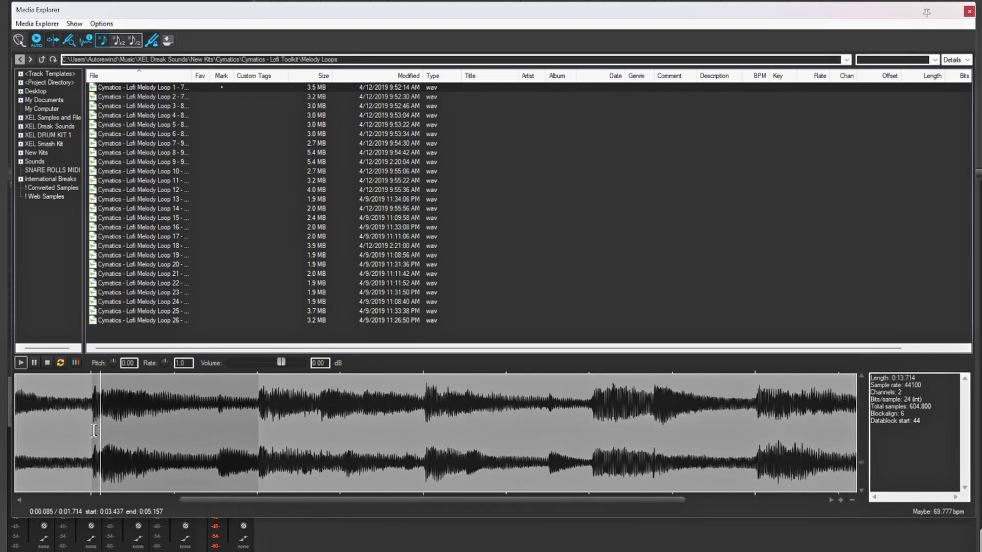
pyautogui.scroll(3, 87, 439)
pyautogui.scroll(6, 90, 439)
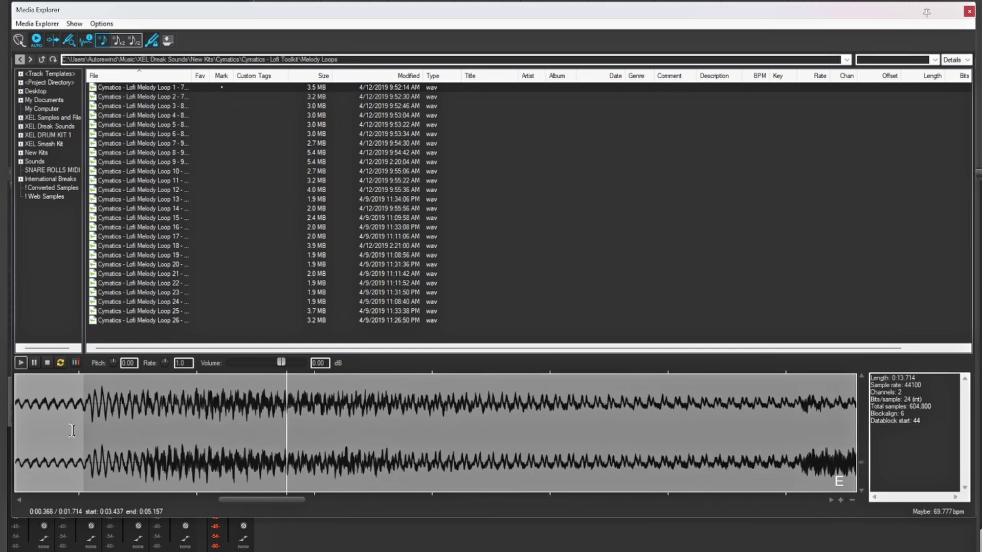
pyautogui.scroll(4, 100, 440)
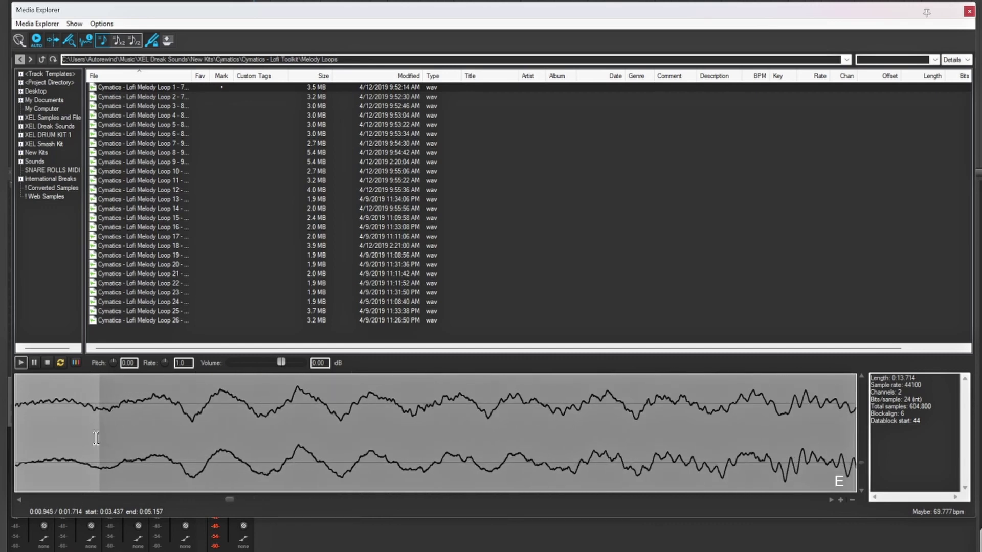
pyautogui.moveTo(100, 441); pyautogui.dragTo(117, 442)
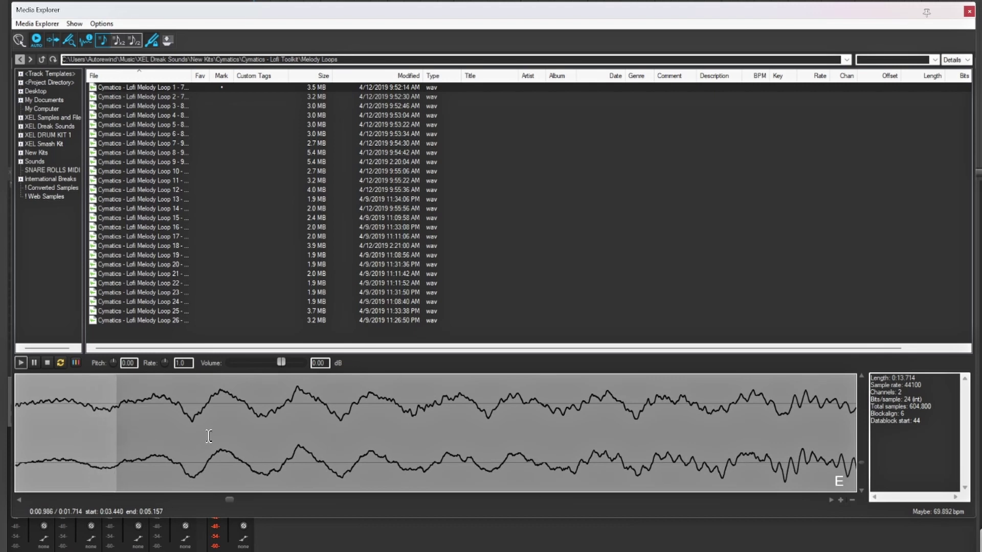
# - Audition the refined selection of Lofi Melody Loop 1 from 3.440 to 5.157 seconds
pyautogui.scroll(-8, 208, 437)
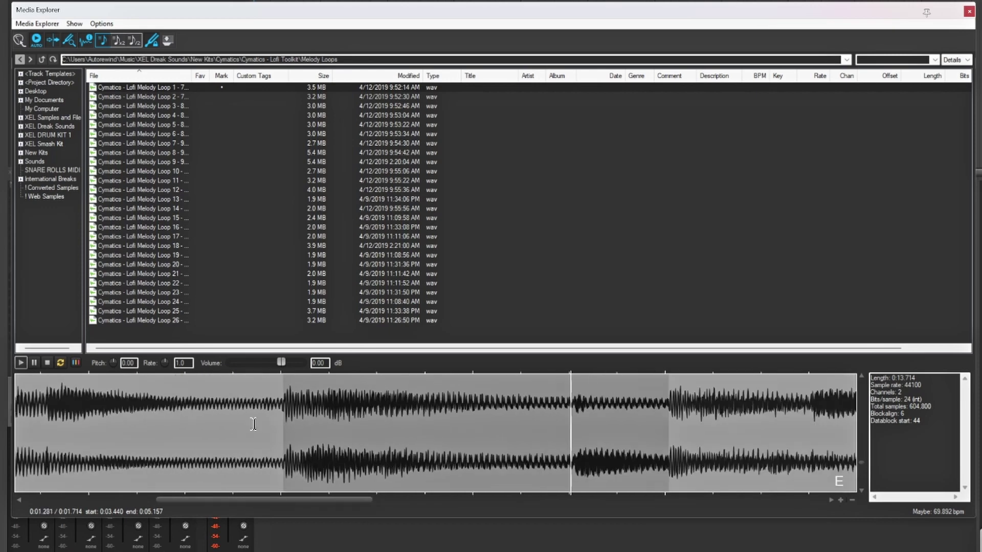
pyautogui.scroll(-6, 253, 424)
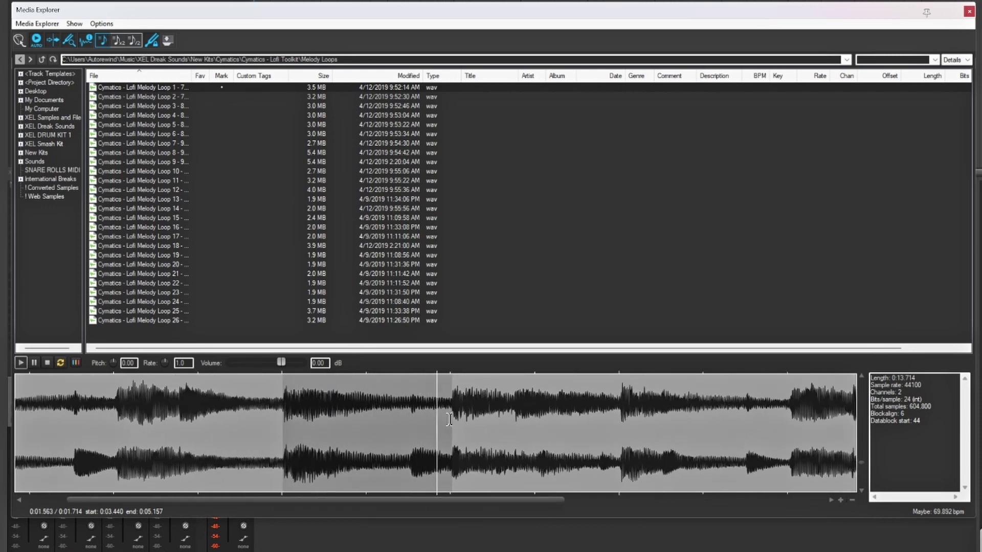
pyautogui.press('space')
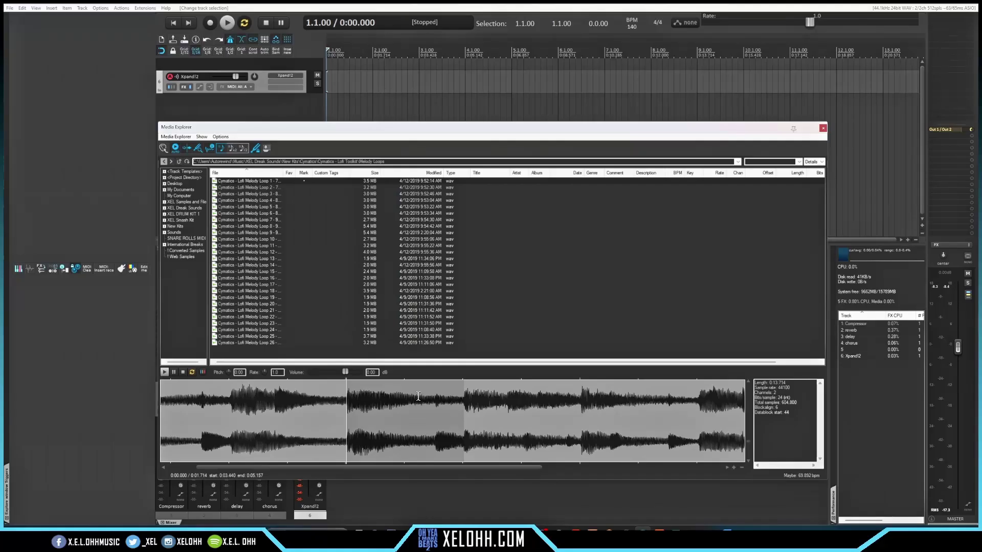
pyautogui.press('space')
# - Insert the selected portion of Lofi Melody Loop 1 on a new track and stretch it to end at measure 2
pyautogui.rightClick(387, 412)
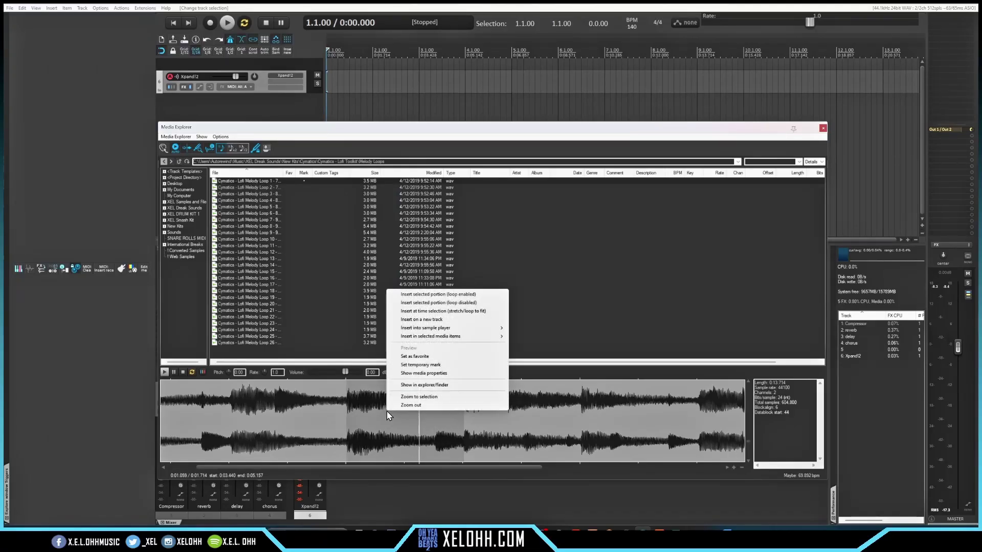
pyautogui.click(438, 319)
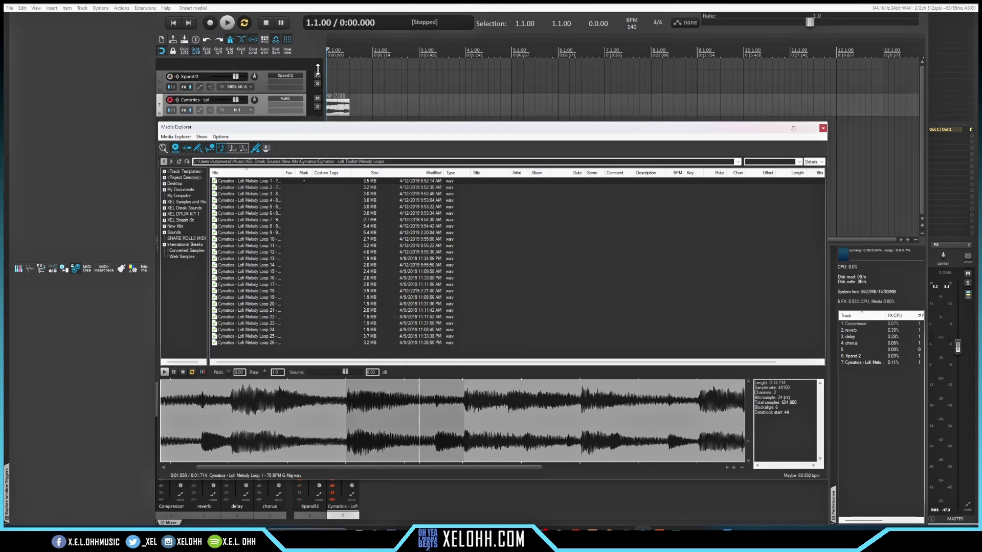
pyautogui.click(321, 4)
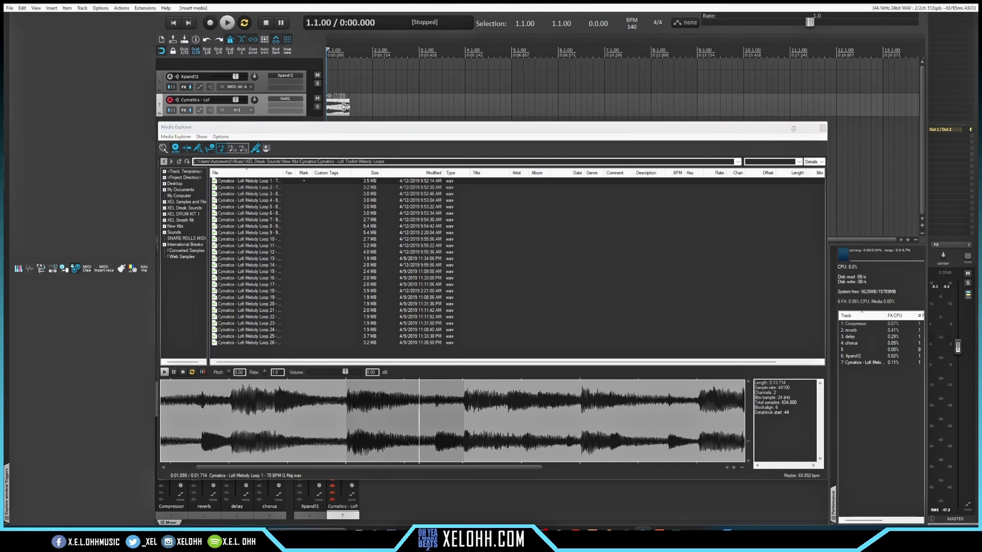
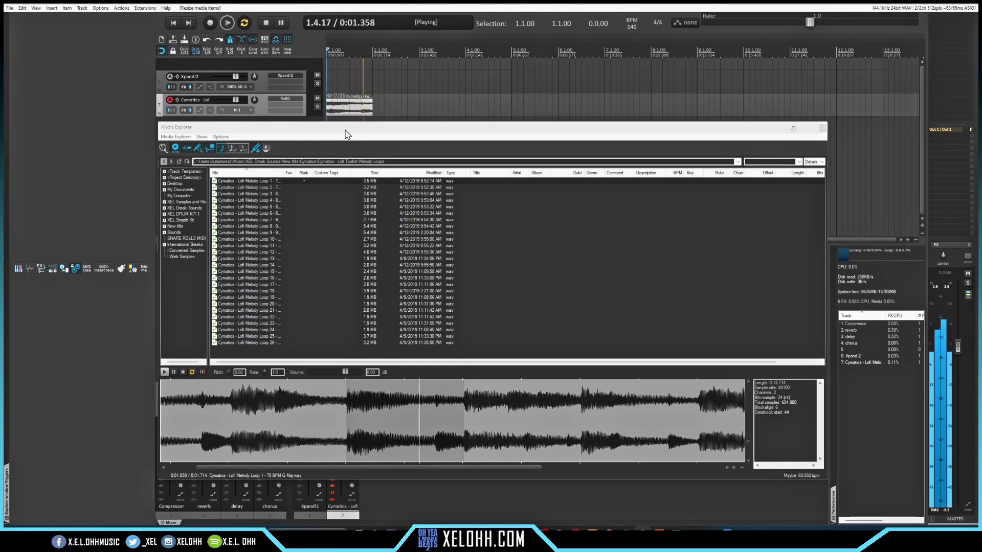
pyautogui.press('space')
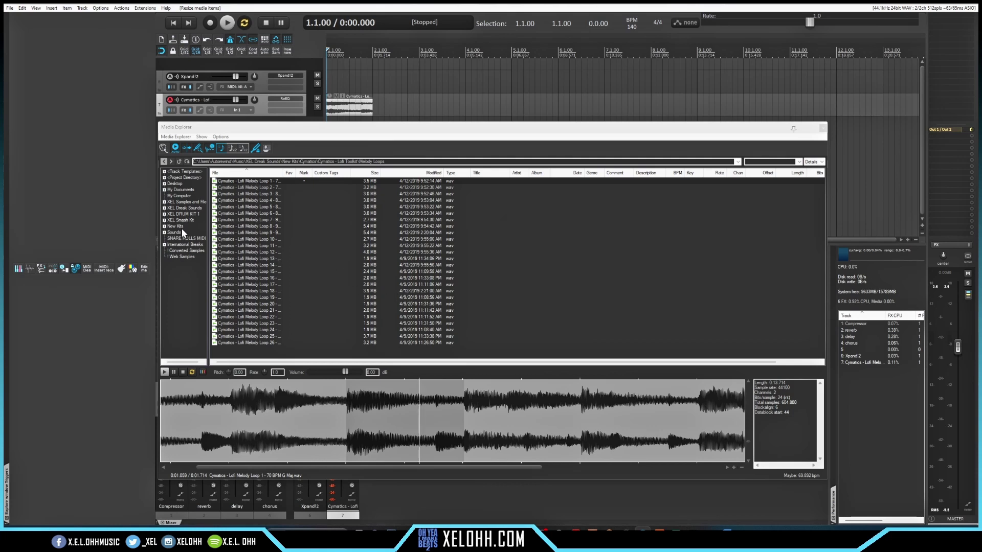
# - Open the Full Drum Loops folder within the Lofi Toolkit's Drums - Loops folder
pyautogui.click(178, 162)
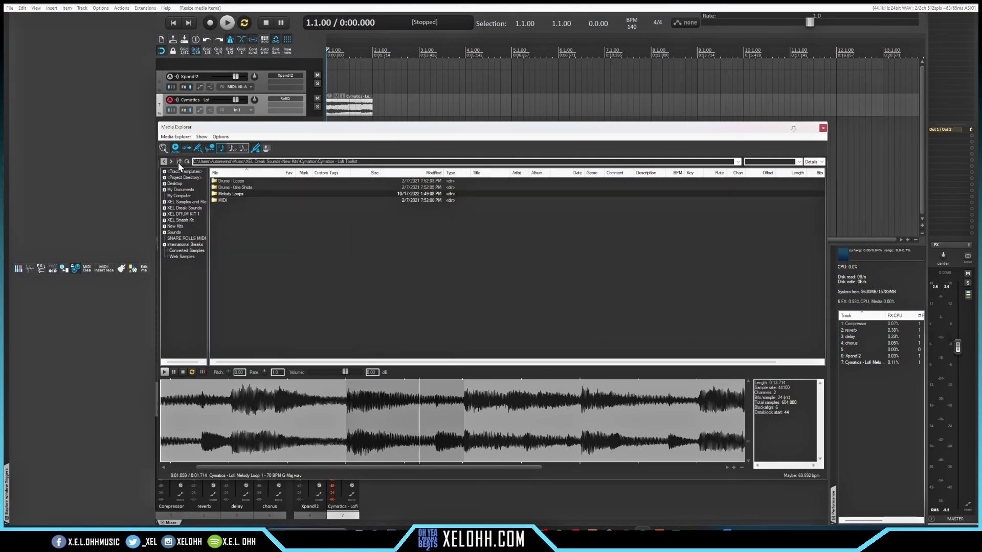
pyautogui.doubleClick(240, 182)
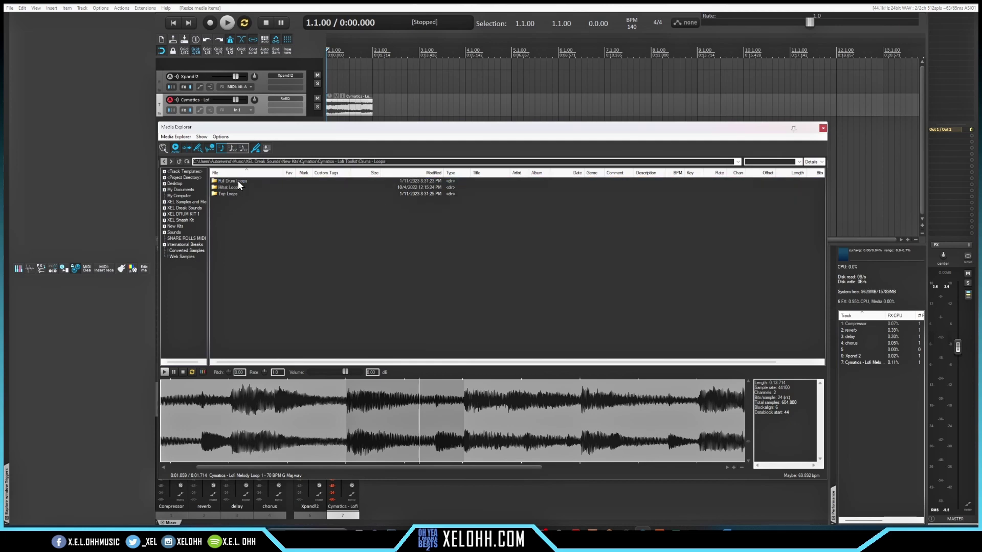
pyautogui.doubleClick(239, 182)
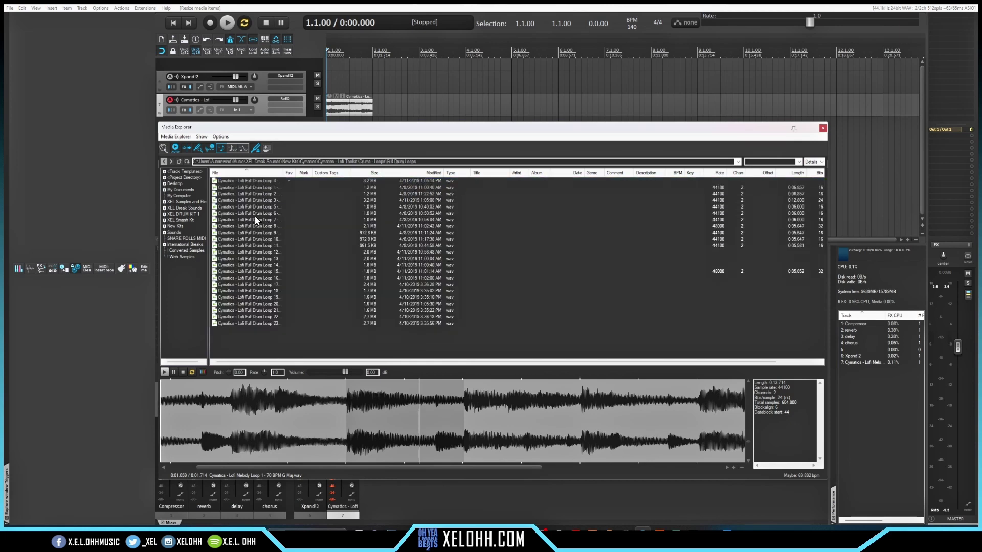
# - Preview Cymatics - Lofi Full Drum Loops 4, 1, 2, 3, 5, 6, 7 and 8 one after another
pyautogui.click(254, 181)
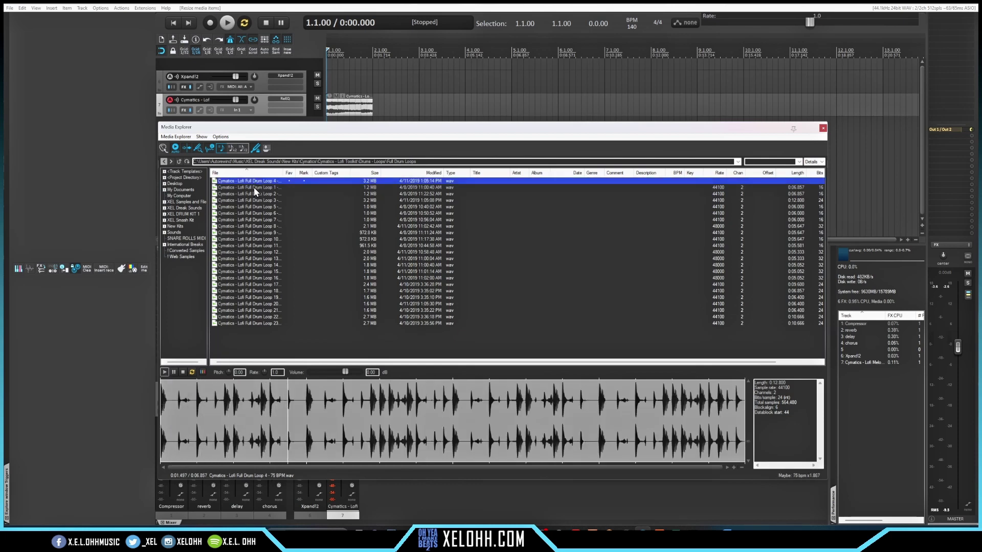
pyautogui.click(253, 188)
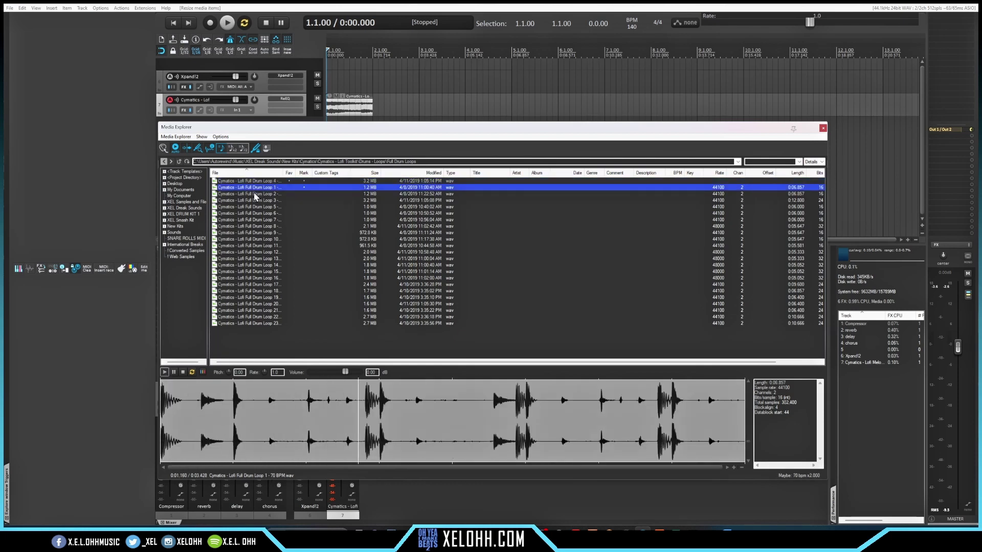
pyautogui.click(254, 195)
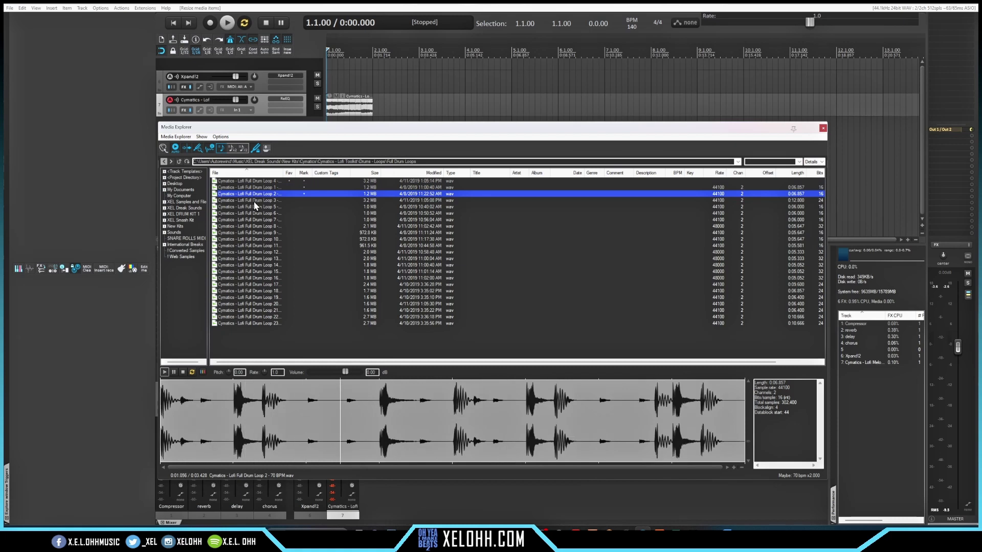
pyautogui.click(254, 201)
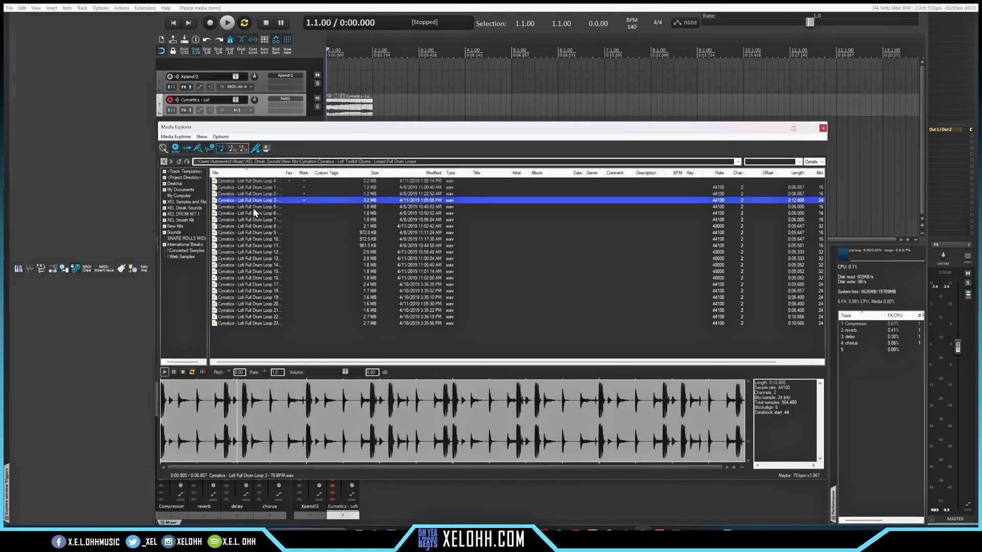
pyautogui.click(253, 208)
pyautogui.click(254, 213)
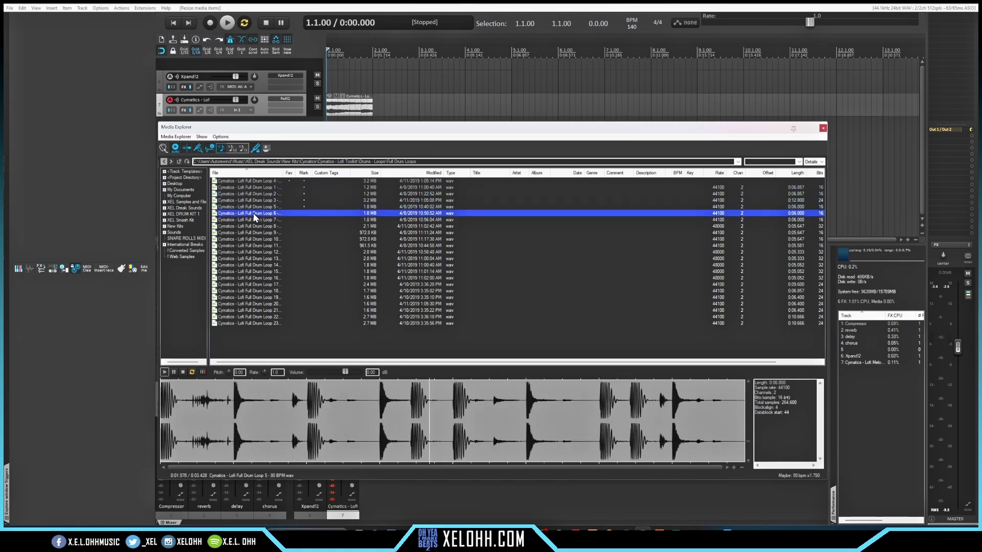
pyautogui.click(254, 218)
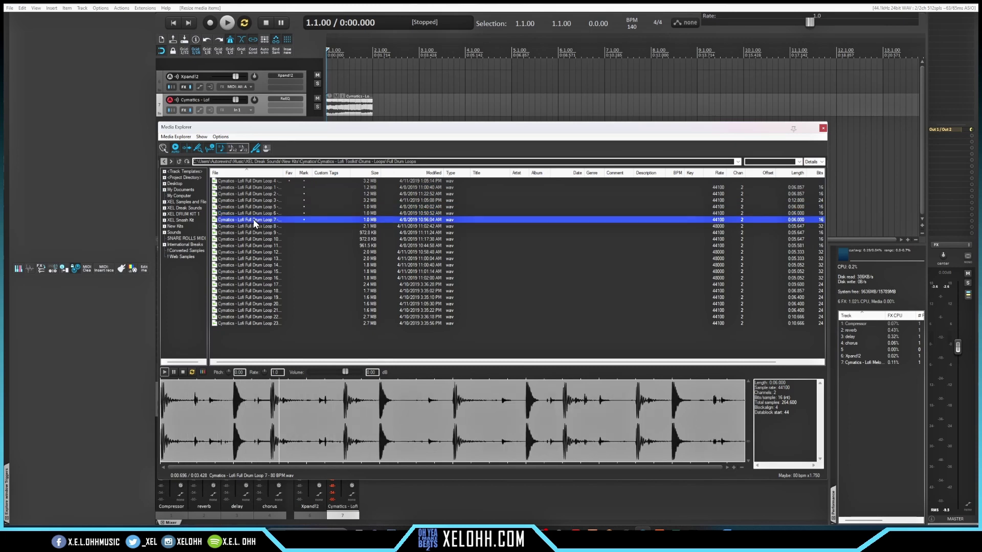
pyautogui.click(253, 226)
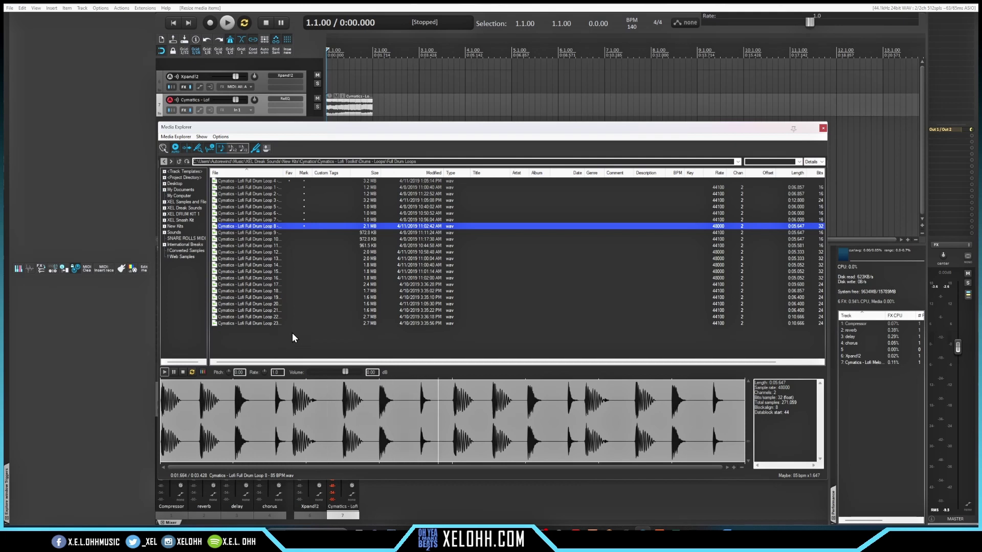
# - Stop the preview and insert Cymatics - Lofi Full Drum Loop 8 - 85 BPM.wav on a new track
pyautogui.press('space')
pyautogui.rightClick(256, 226)
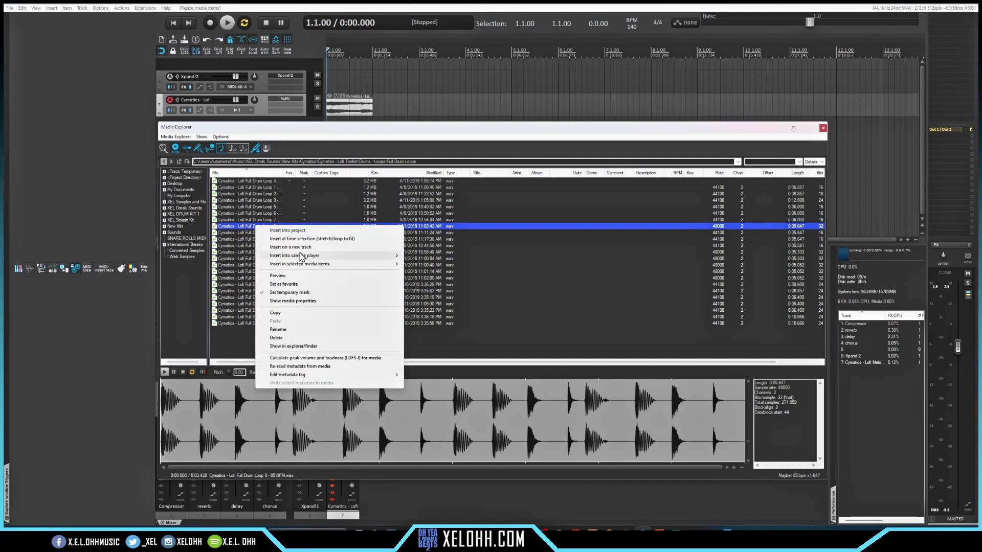
pyautogui.click(312, 247)
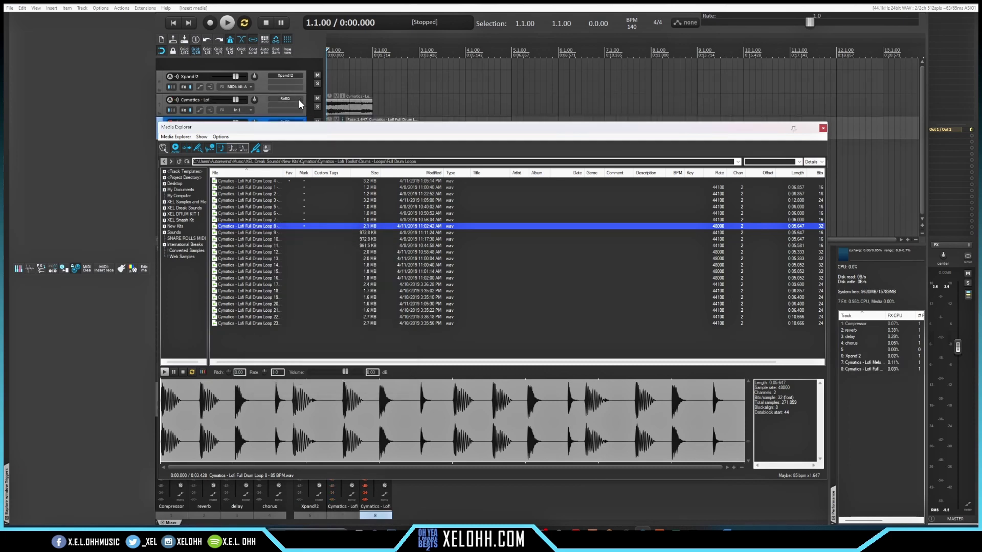
# - Move the Media Explorer window down to uncover the drum track and play the melody and drum loops together
pyautogui.click(264, 114)
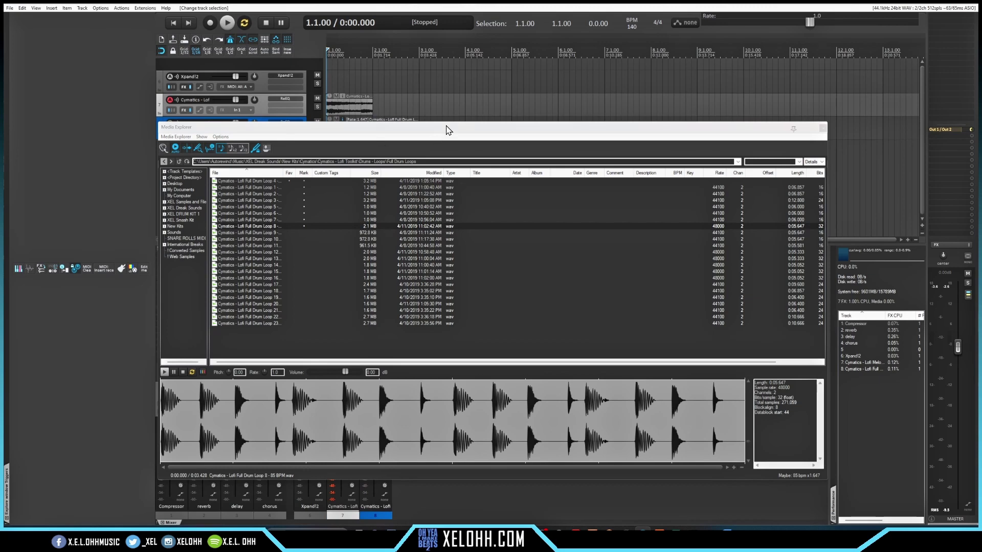
pyautogui.moveTo(446, 130); pyautogui.dragTo(445, 157)
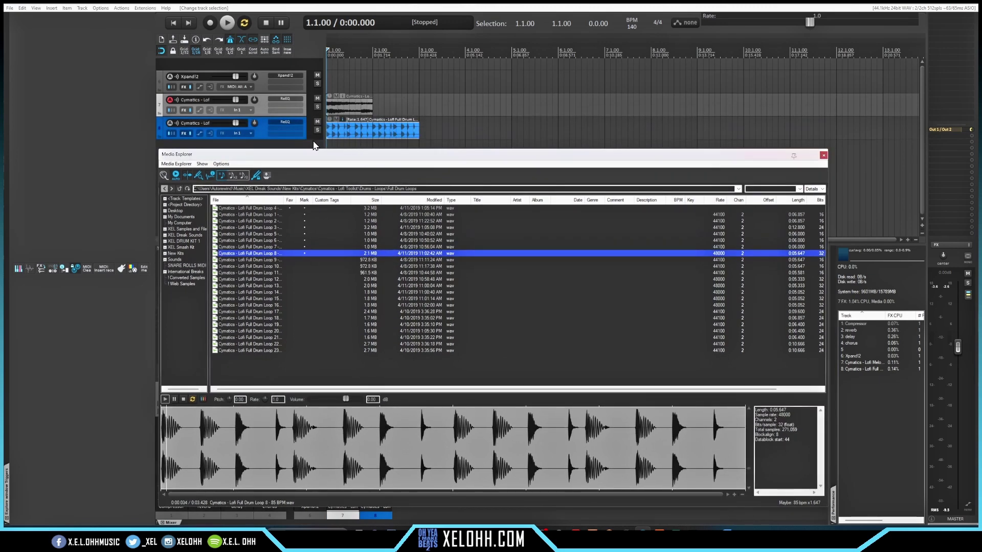
pyautogui.click(289, 147)
pyautogui.press('space')
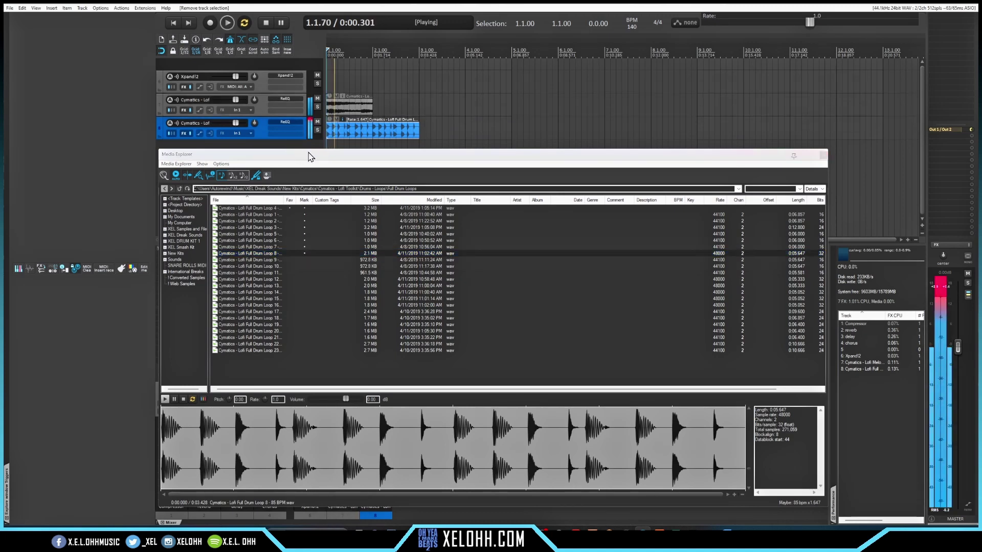
pyautogui.press('space')
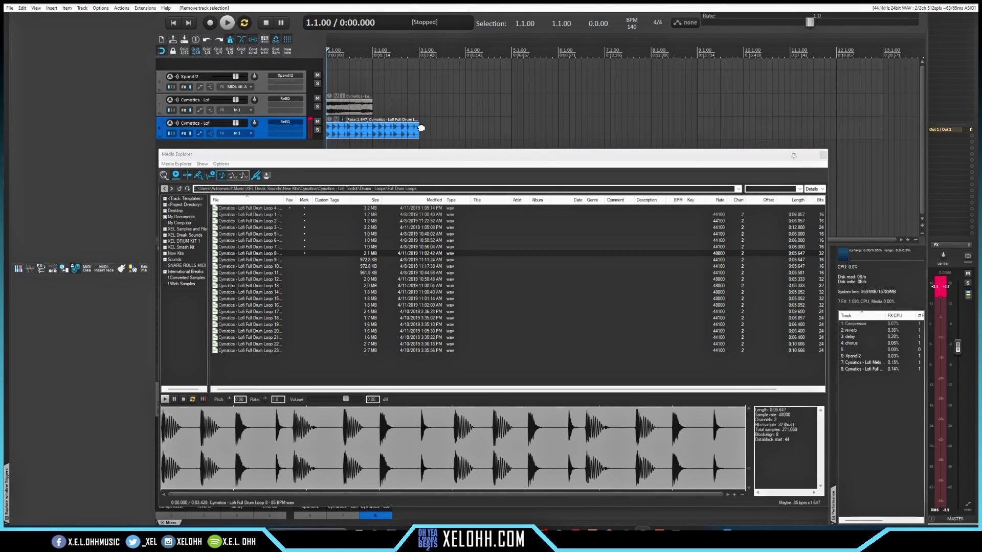
# - Stretch the drum loop item to end at measure 5 and play it with the melody loop
pyautogui.moveTo(421, 128); pyautogui.dragTo(513, 131)
pyautogui.press('space')
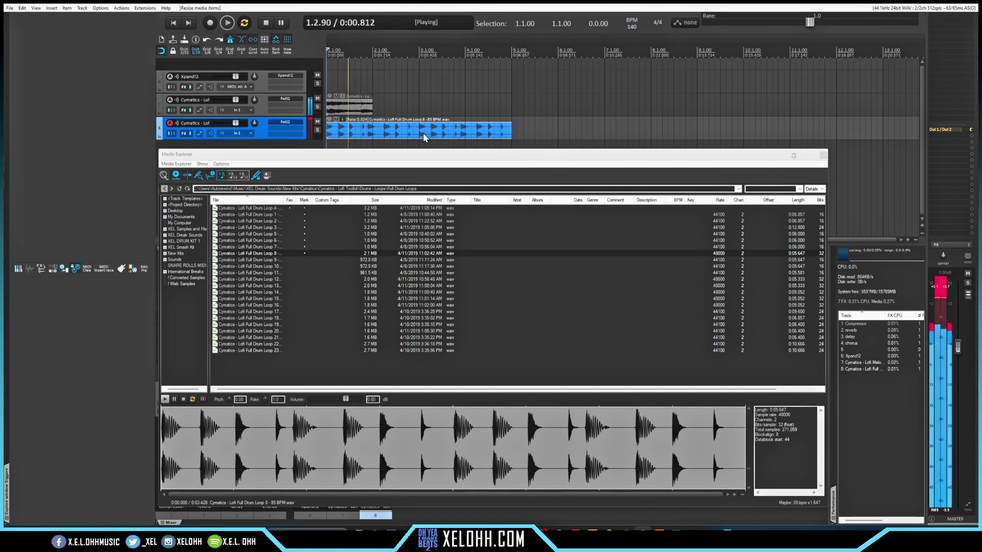
pyautogui.press('space')
pyautogui.click(357, 110)
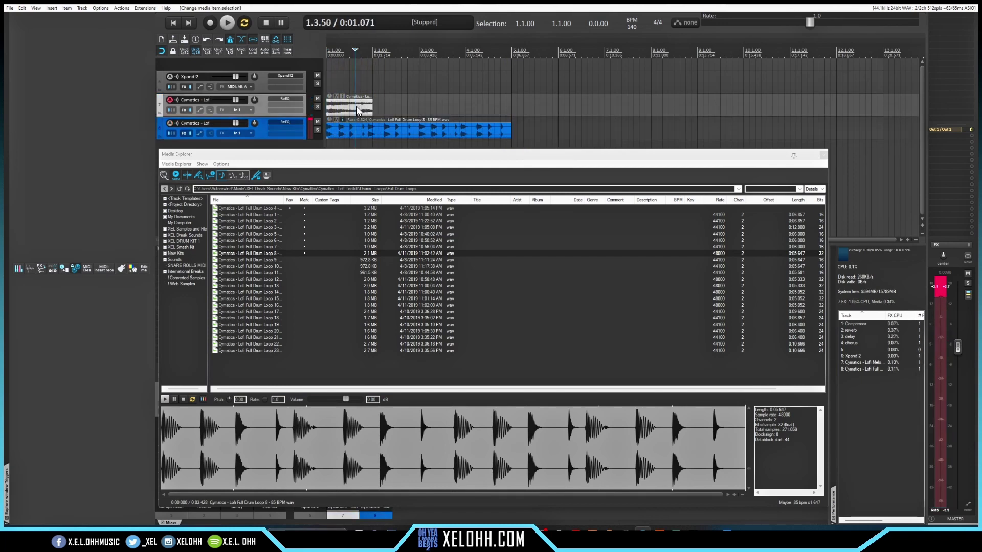
# - Duplicate the melody item three times so it fills the timeline up to measure 5, and play it with the drums
pyautogui.hotkey('ctrl', 'd')
pyautogui.hotkey('ctrl', 'd')
pyautogui.hotkey('ctrl', 'd')
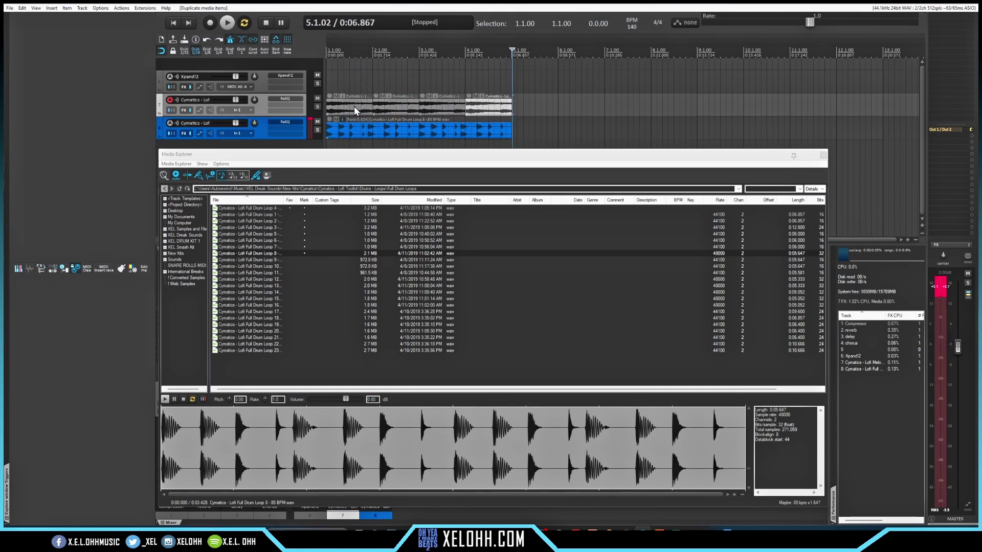
pyautogui.press('space')
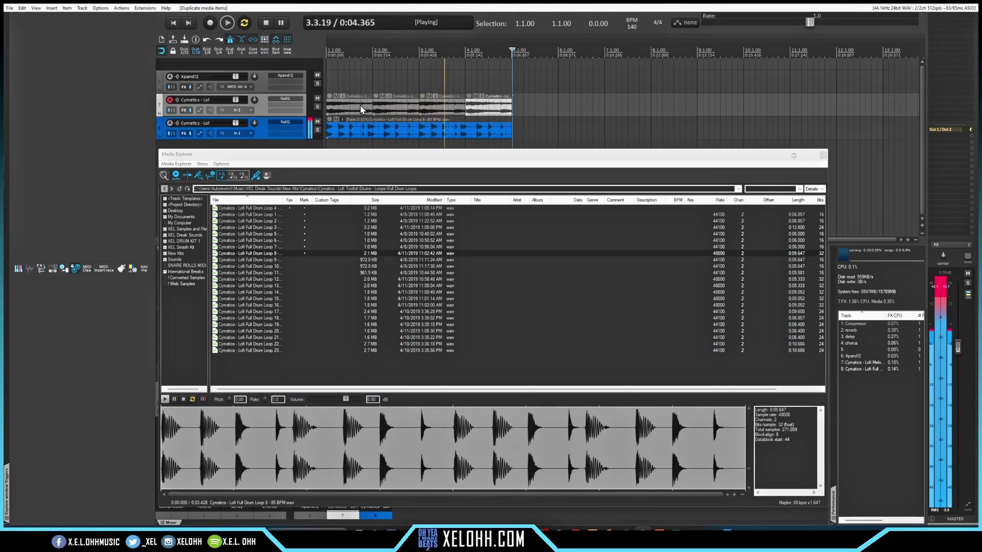
pyautogui.press('space')
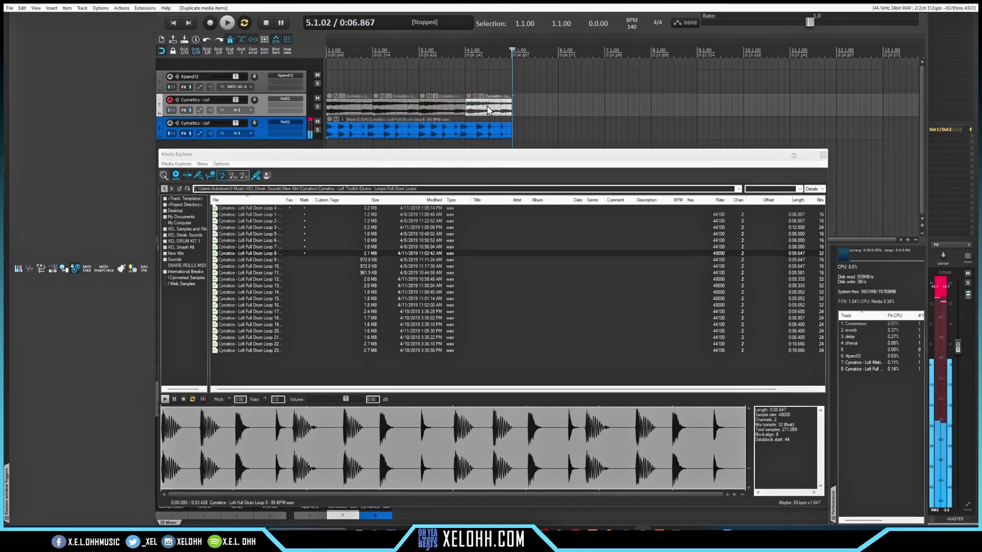
# - Reverse the last copy of the melody item and play it with the drum loop
pyautogui.click(487, 107)
pyautogui.click(483, 107)
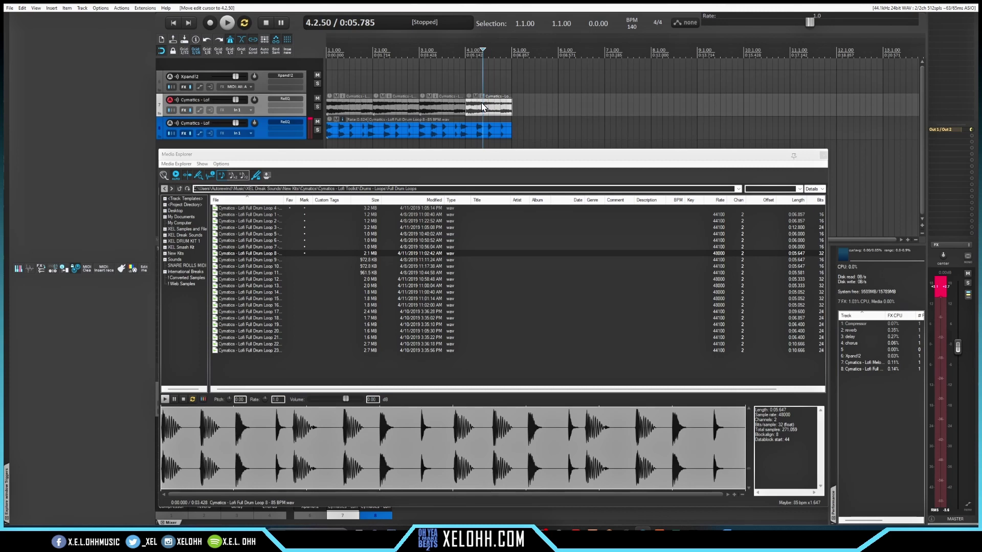
pyautogui.hotkey('ctrl', 'alt', 'r')
pyautogui.press('space')
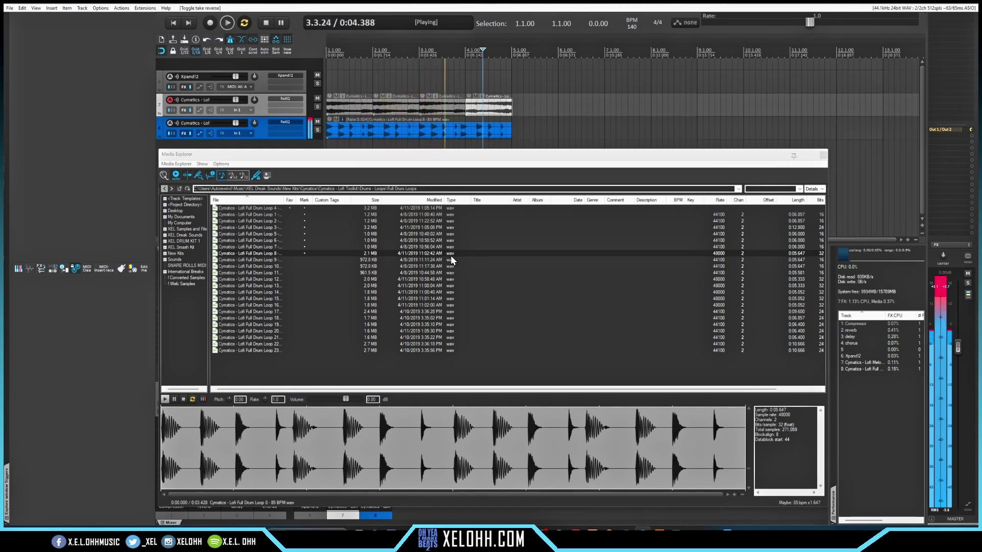
pyautogui.press('space')
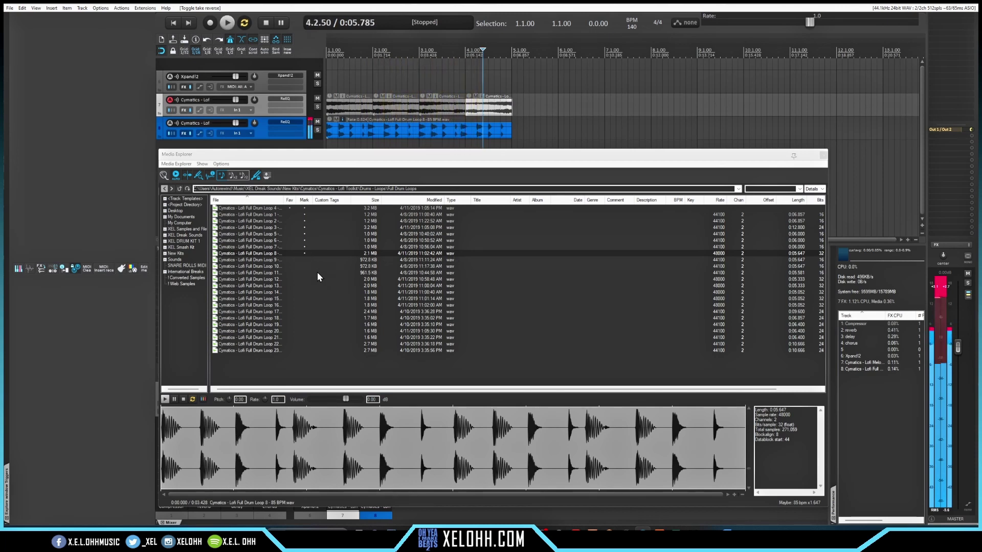
# - Examine the metadata columns and the available file and metadata options for Cymatics - Lofi Full Drum Loop 8 in the Media Explorer
pyautogui.click(289, 254)
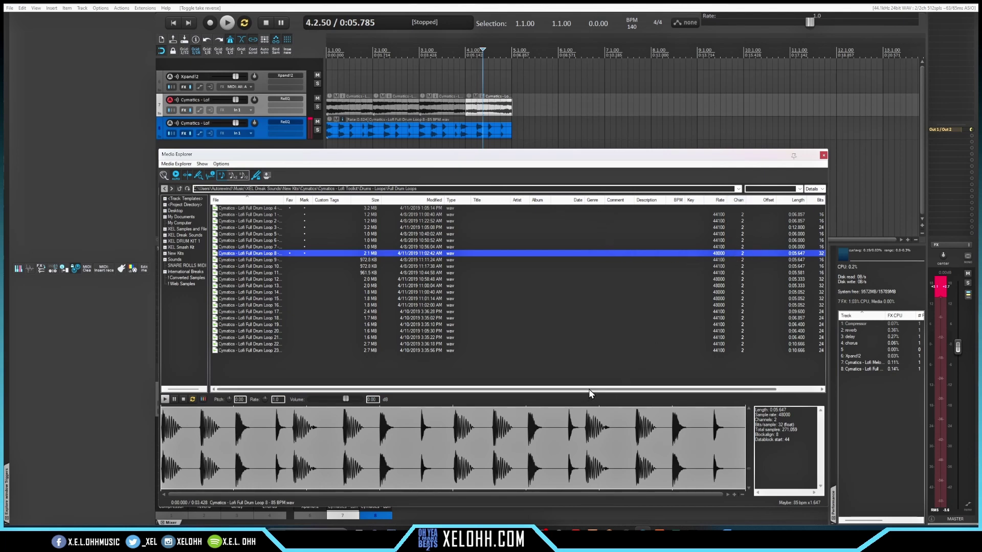
pyautogui.moveTo(588, 388); pyautogui.dragTo(668, 392)
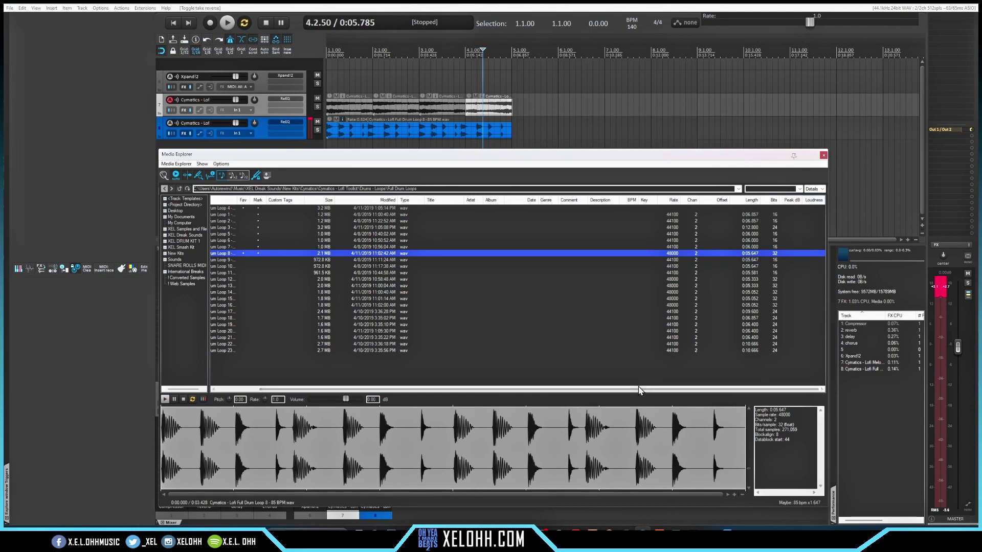
pyautogui.moveTo(590, 389); pyautogui.dragTo(545, 388)
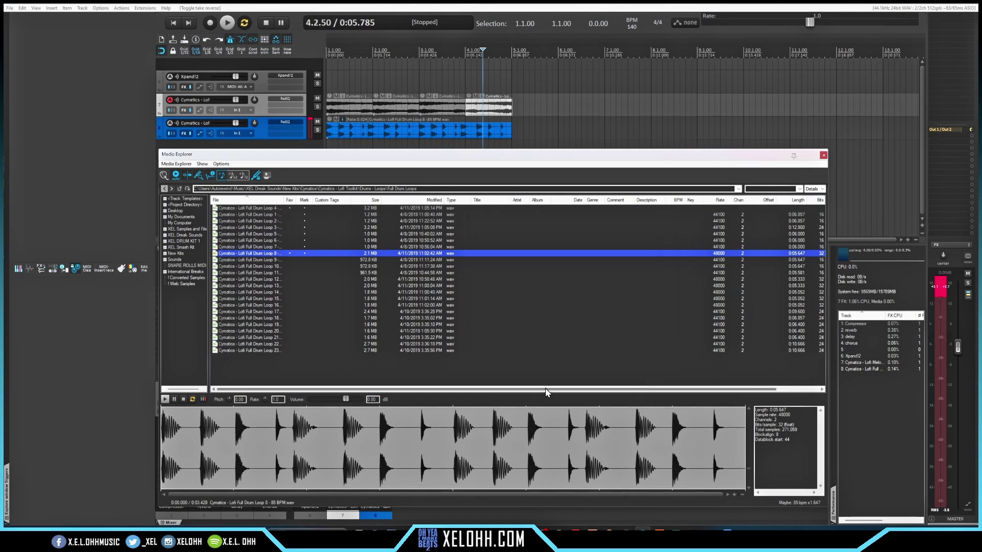
pyautogui.rightClick(251, 254)
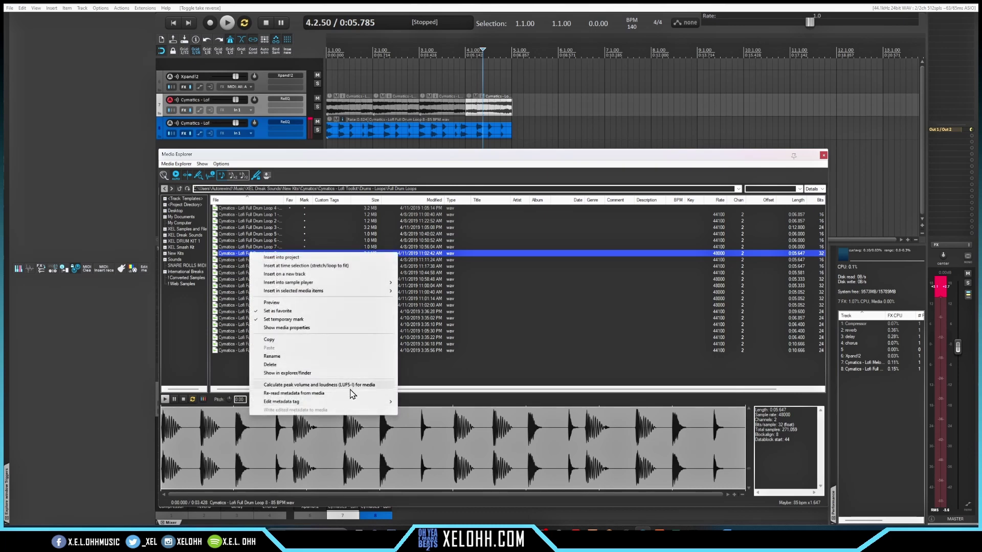
pyautogui.moveTo(323, 403)
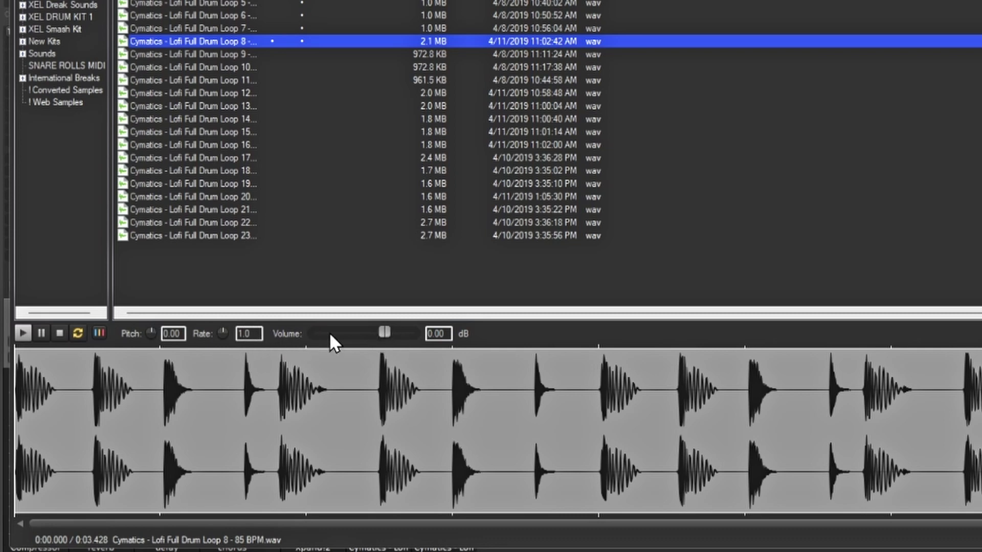
# - Lower the Media Explorer's preview volume and reset it to 0.00 dB
pyautogui.moveTo(383, 333); pyautogui.dragTo(356, 336)
pyautogui.doubleClick(370, 334)
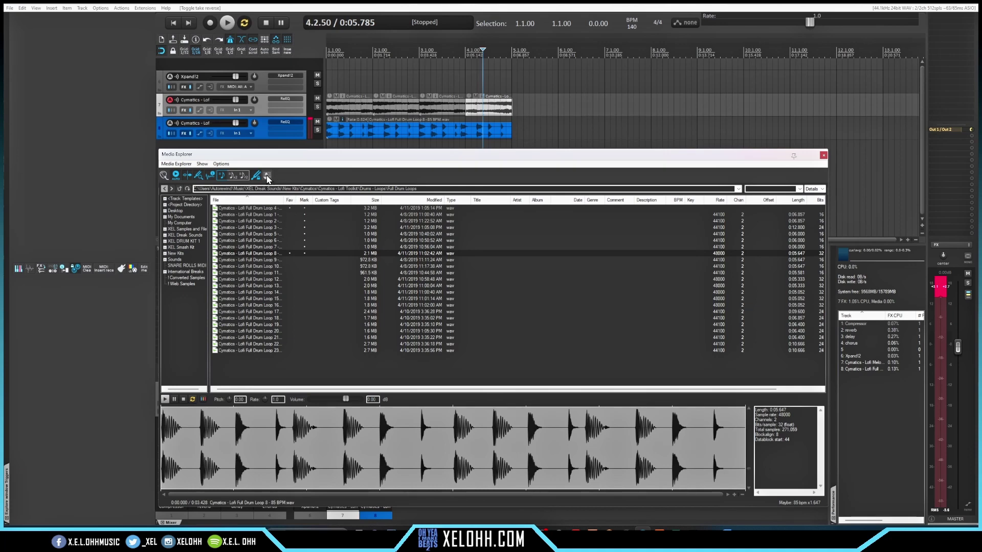
# - Dock the Media Explorer and shrink its waveform preview area to give the file list more height
pyautogui.hotkey('ctrl', 'alt', 'x')
pyautogui.hotkey('ctrl', 'alt', 'x')
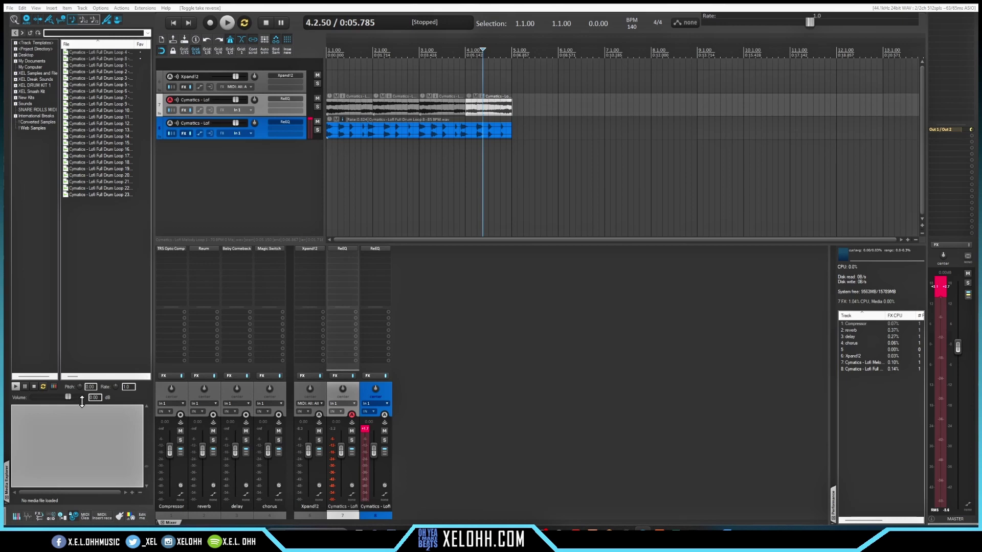
pyautogui.moveTo(79, 424); pyautogui.dragTo(75, 448)
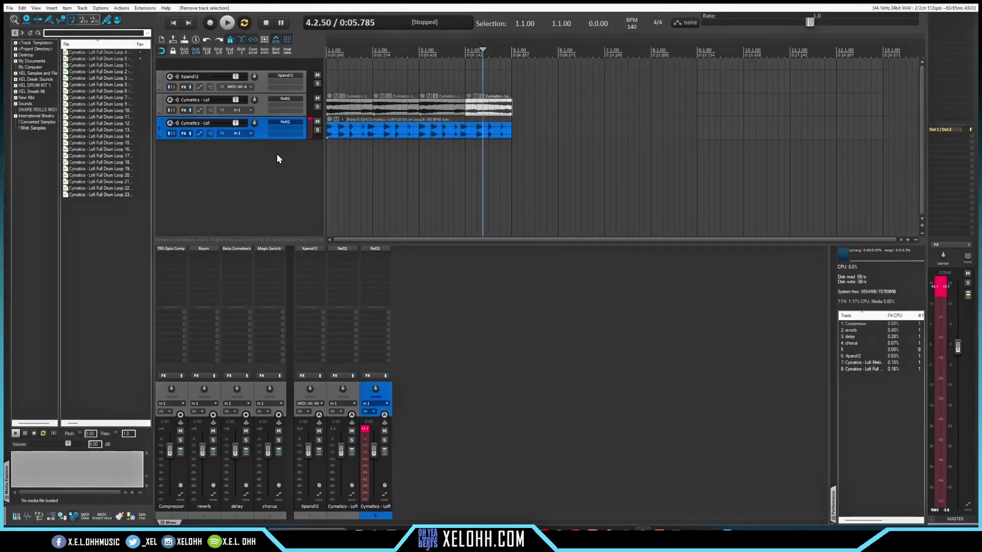
# - Play the melody and drum loops from the project start, stop, and set a time selection from 1.1.00 to 5.1.00
pyautogui.press('Home')
pyautogui.press('space')
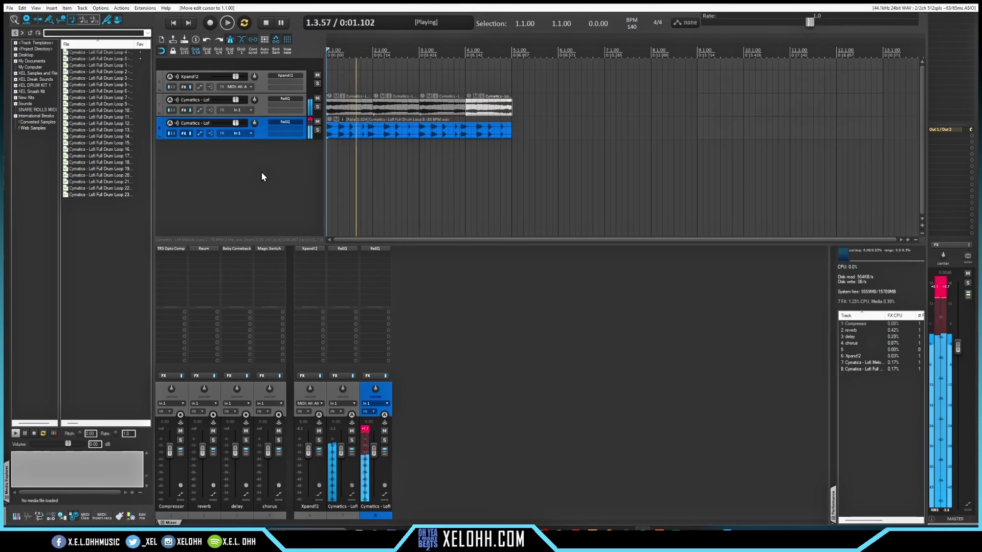
pyautogui.press('space')
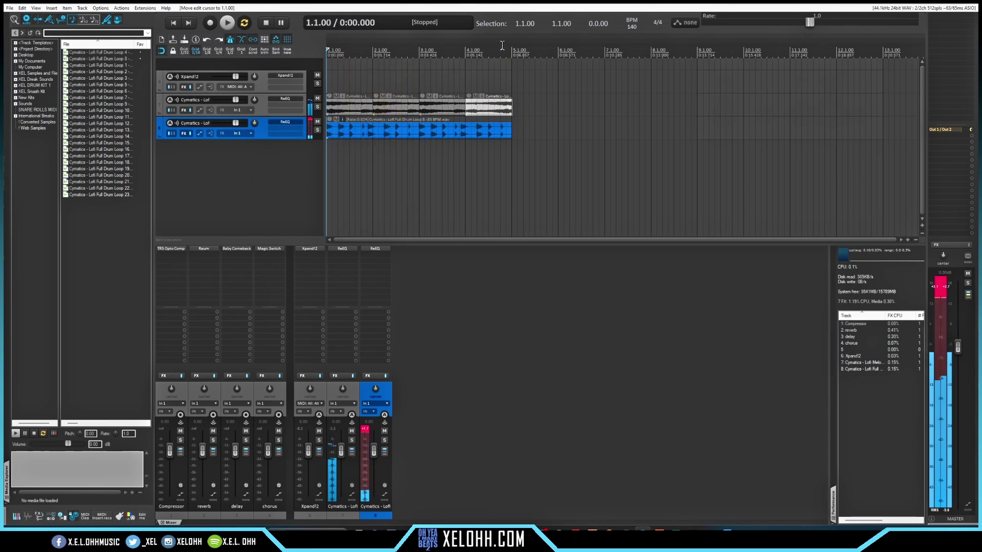
# - Return the Media Explorer to its floating window and search the New Kits folder for hi-hat loops
pyautogui.hotkey('ctrl', 'alt', 'x')
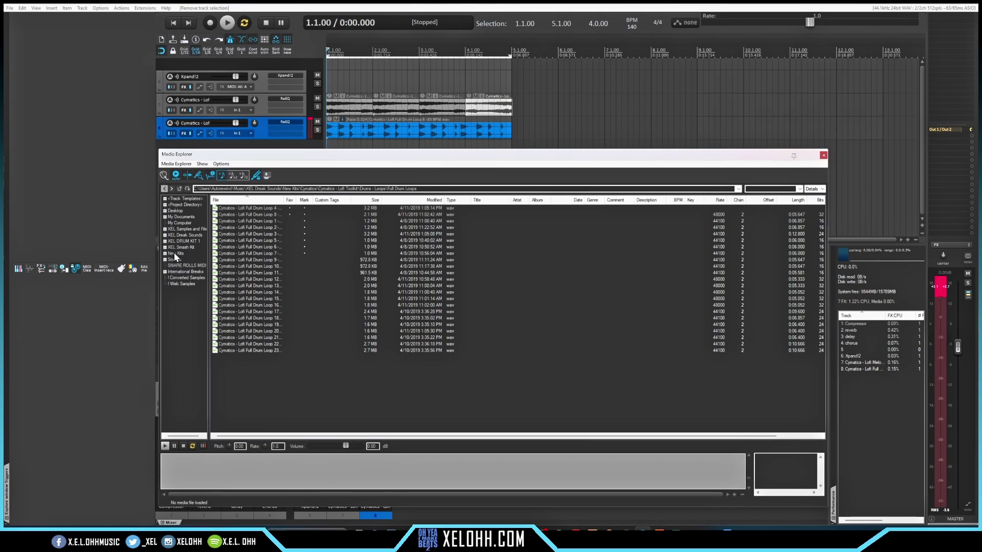
pyautogui.click(174, 253)
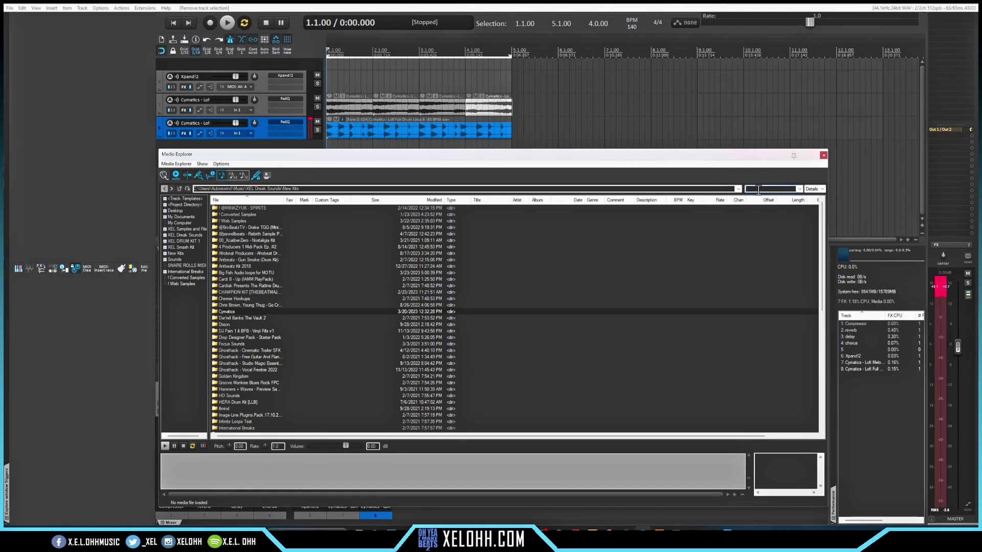
pyautogui.press('Return')
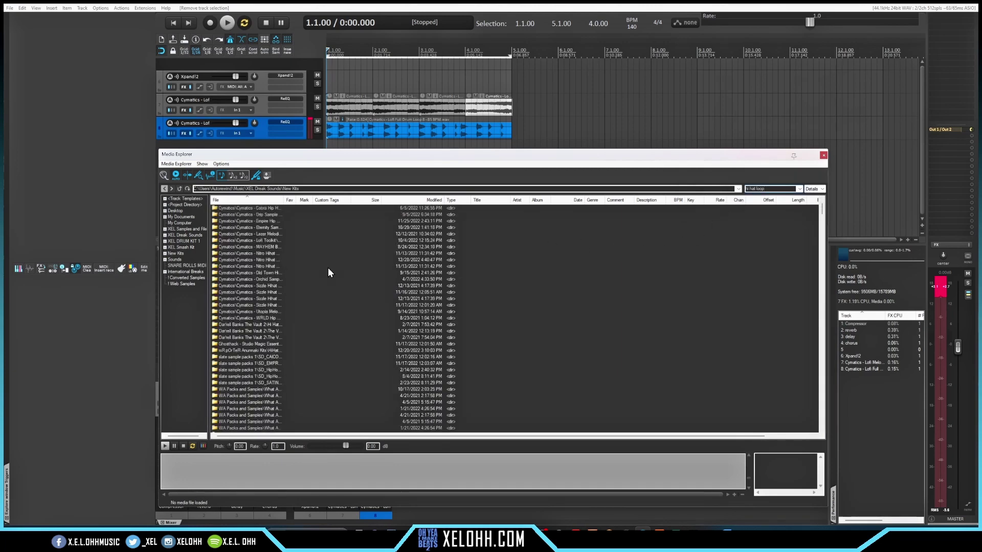
# - Preview Old Western HiHat Loop and Cymatics - Guidance Hihat Loop - 96 BPM, and stop the preview
pyautogui.scroll(-2, 322, 287)
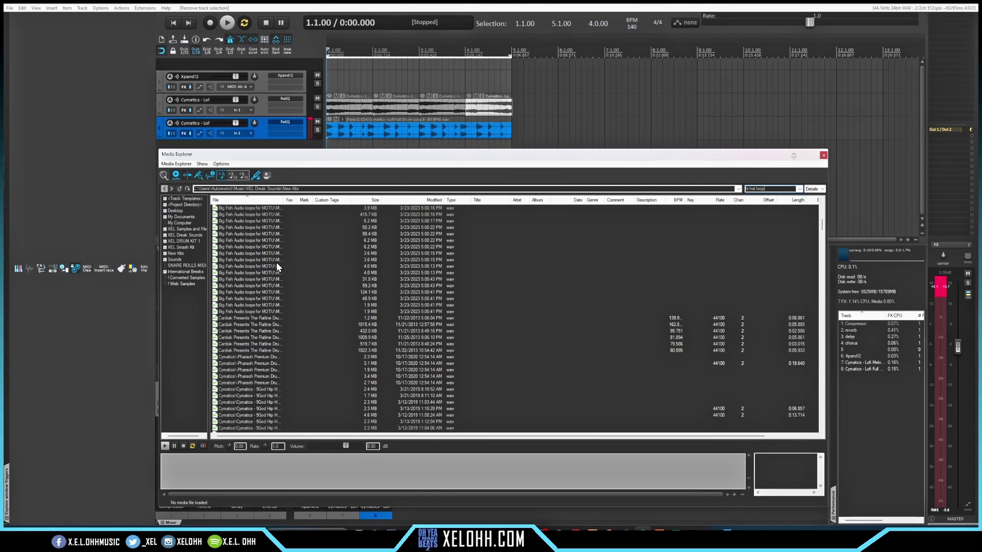
pyautogui.scroll(-3, 247, 289)
pyautogui.click(247, 278)
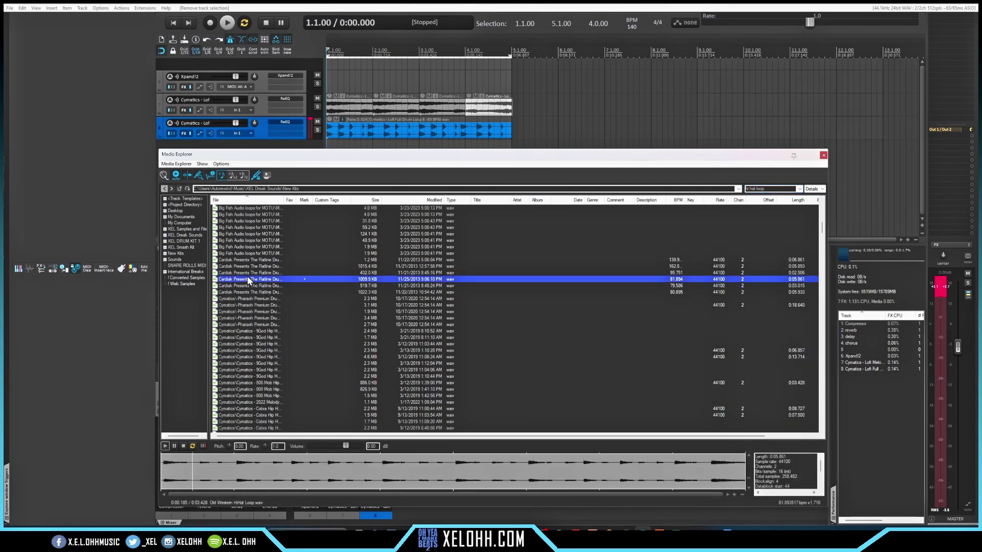
pyautogui.click(253, 317)
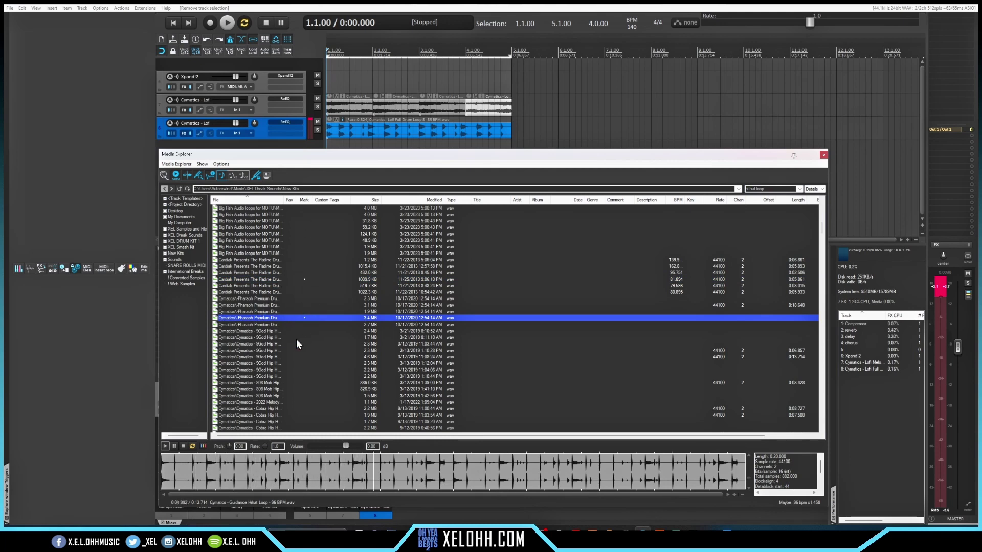
pyautogui.click(183, 447)
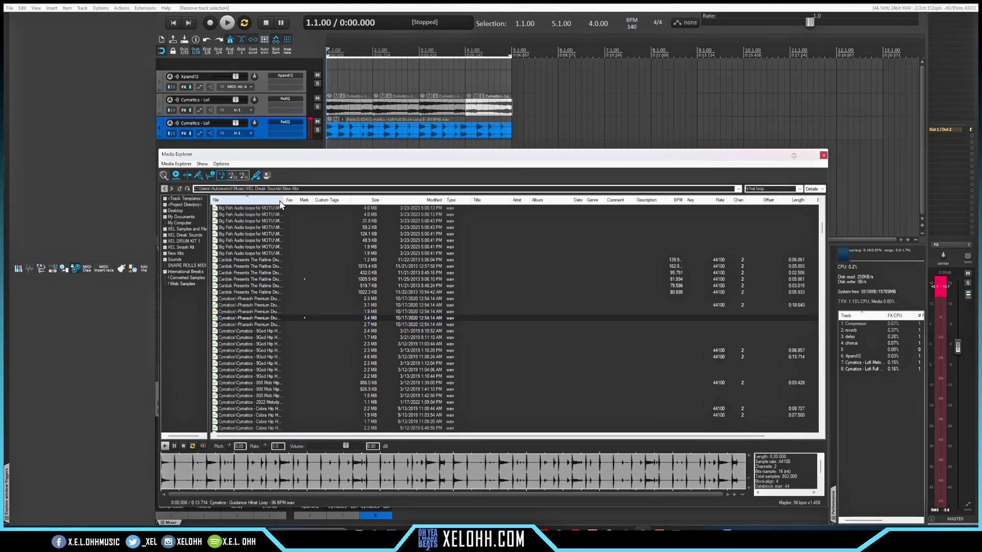
# - Play the project and preview the Cymatics Guidance, Touchdown, 9God Hihat Loop 1 and 9God Hihat Loop 5 files over it
pyautogui.click(339, 4)
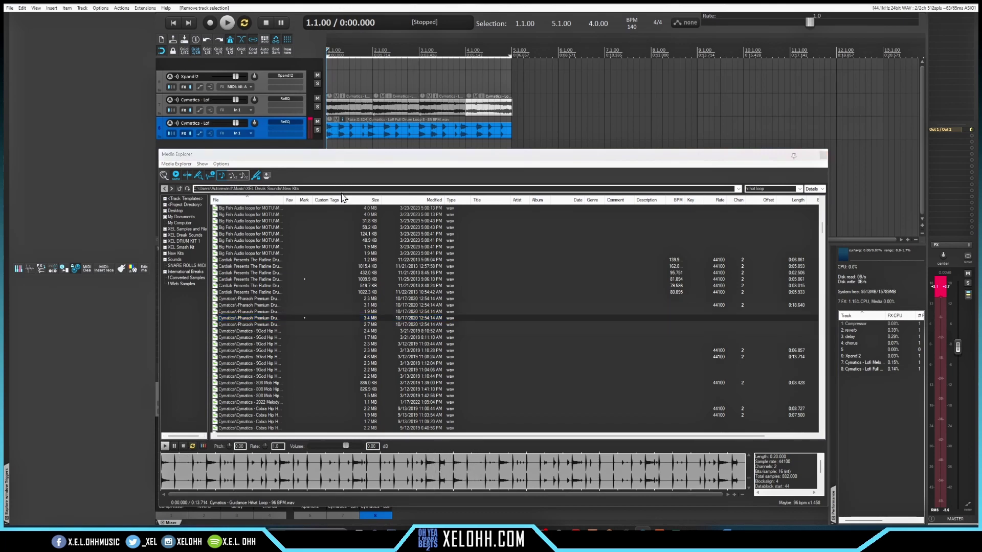
pyautogui.press('space')
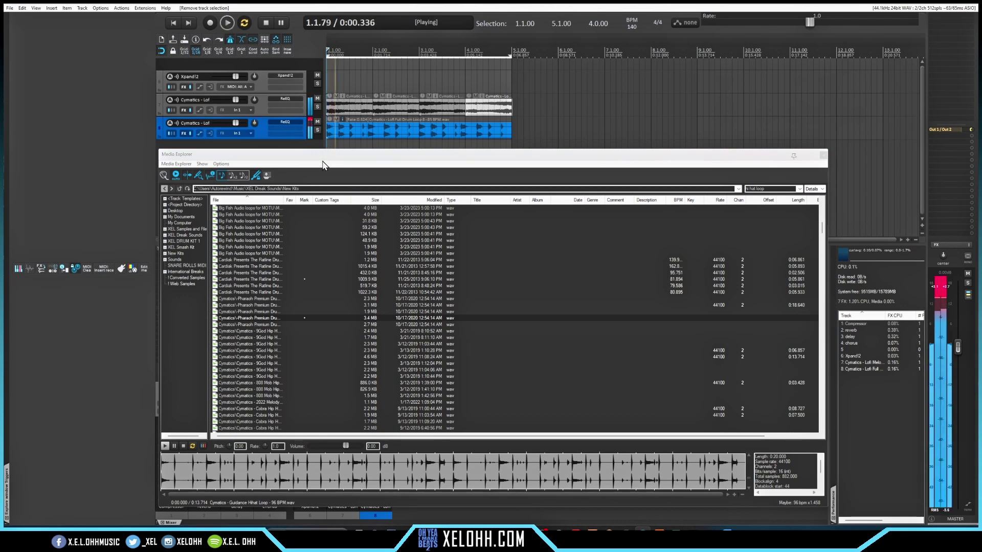
pyautogui.click(252, 317)
pyautogui.click(247, 326)
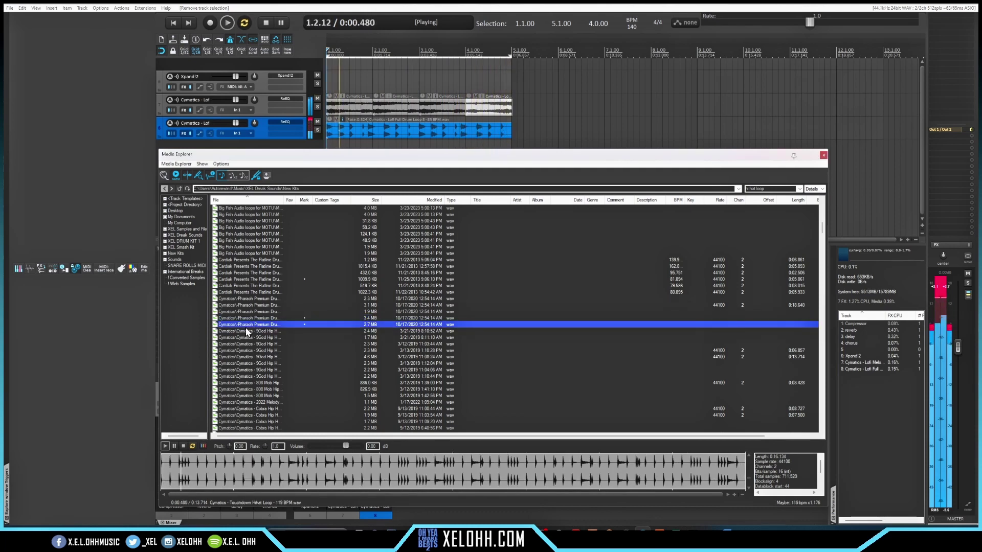
pyautogui.click(246, 331)
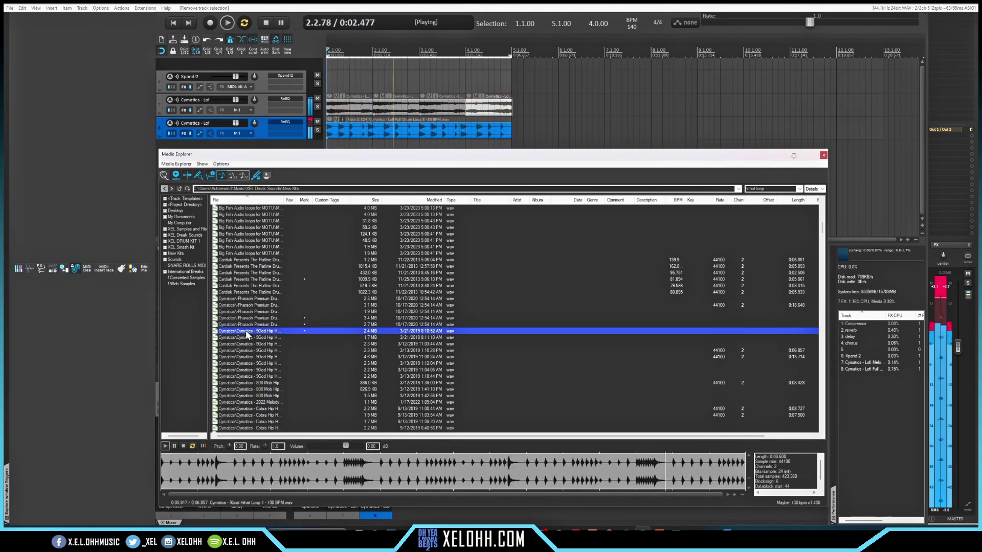
pyautogui.click(248, 358)
# - Preview an 808 Mob hi-hat loop and Cymatics - Cobra Hihat Loop 2 over the playing project
pyautogui.scroll(-4, 256, 359)
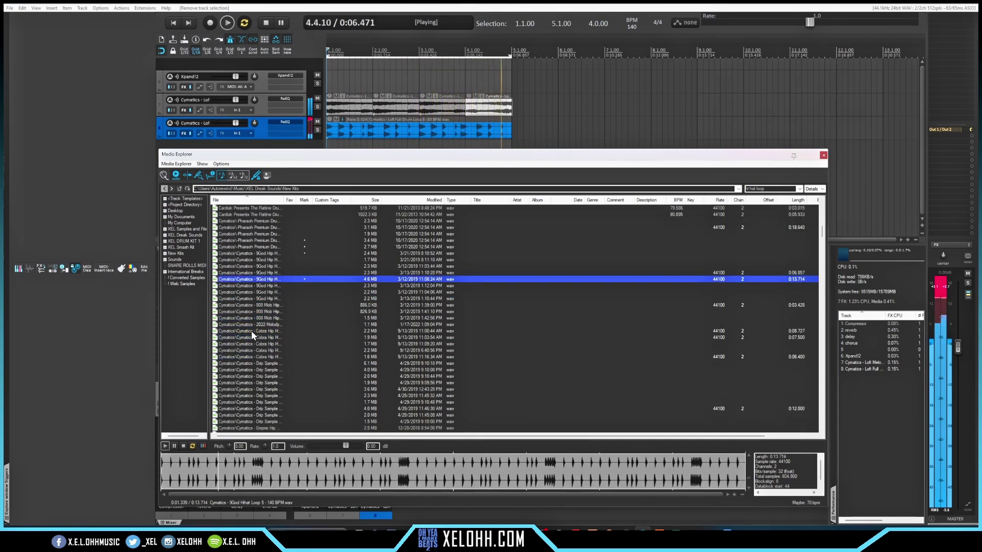
pyautogui.click(252, 304)
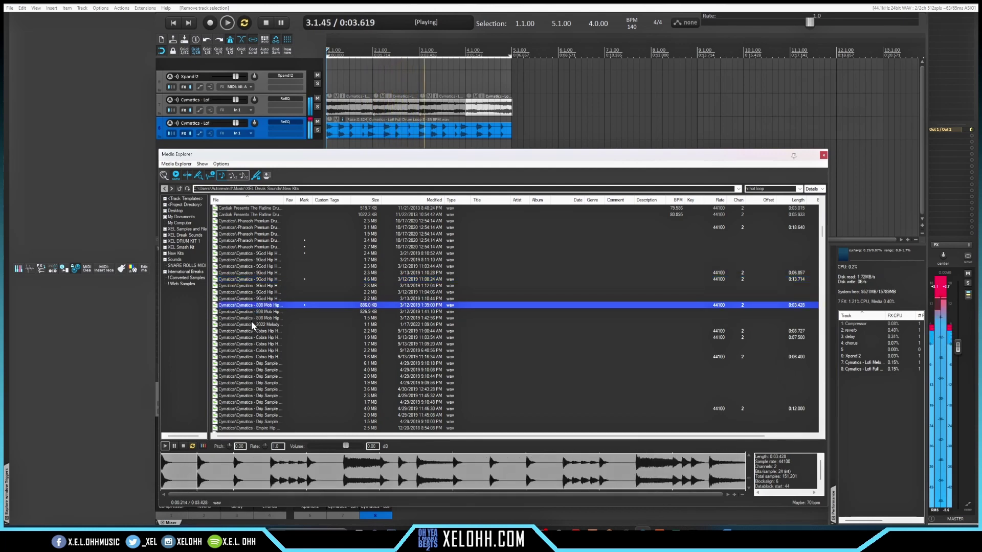
pyautogui.scroll(-2, 252, 324)
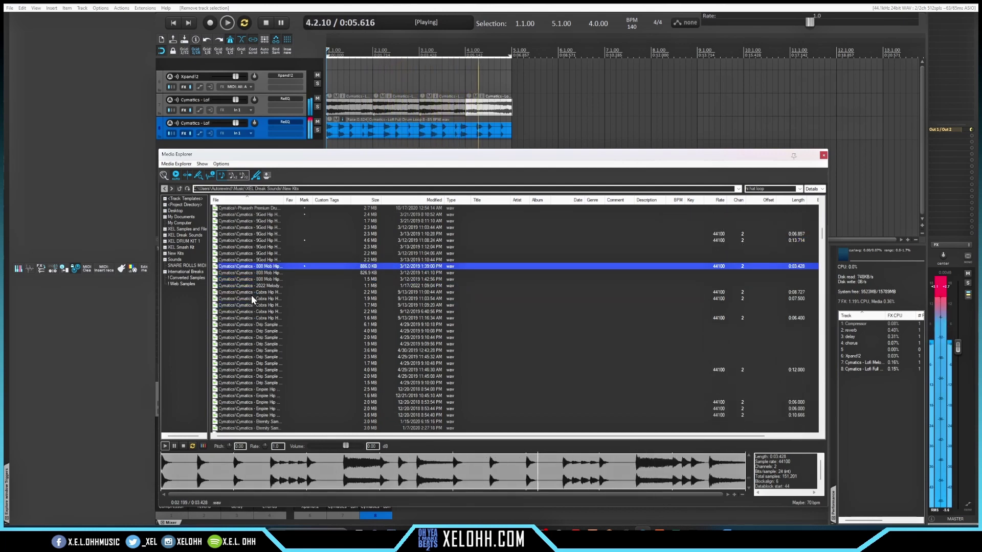
pyautogui.click(261, 300)
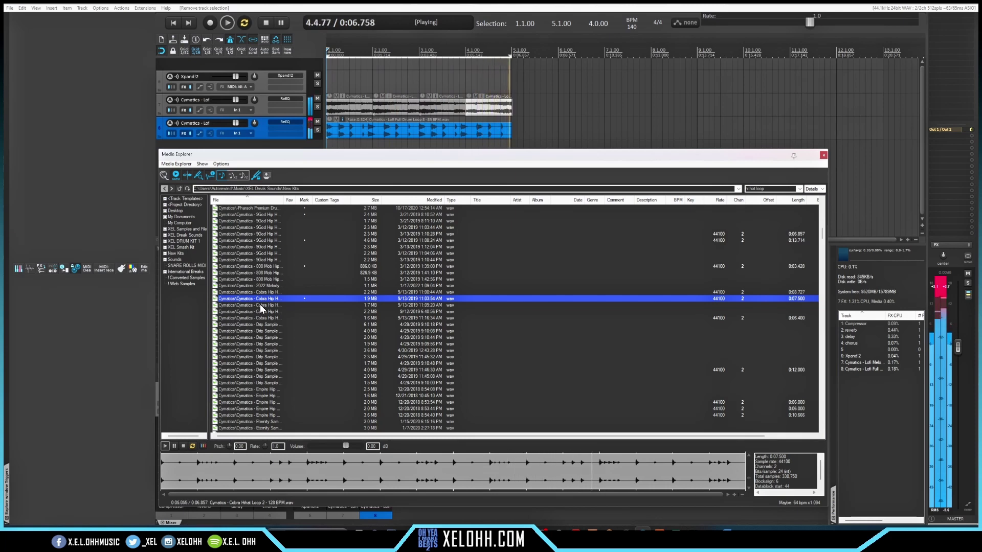
# - Preview Cymatics - Drip Hihat Loop 6, Loop 5 and Loop 7 over the playing project
pyautogui.click(250, 357)
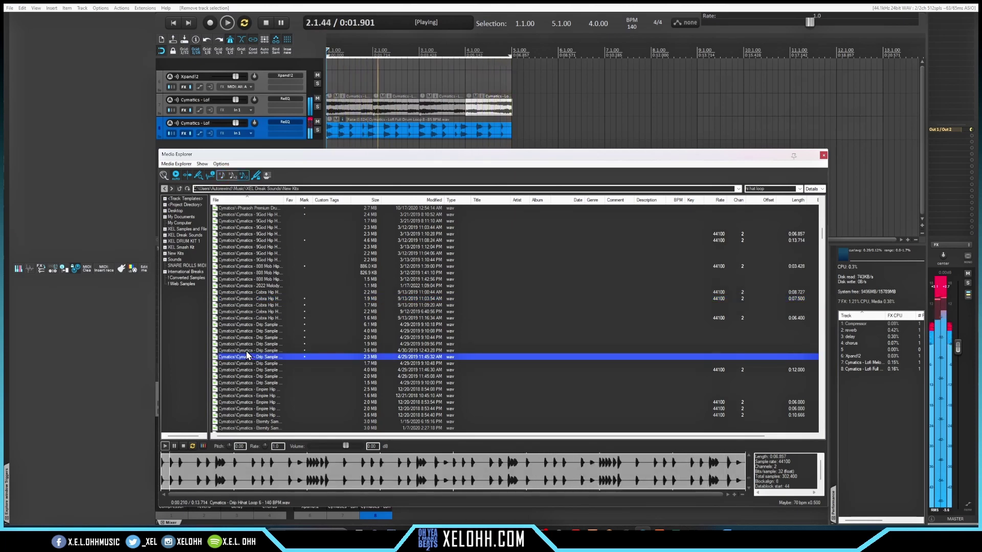
pyautogui.click(247, 351)
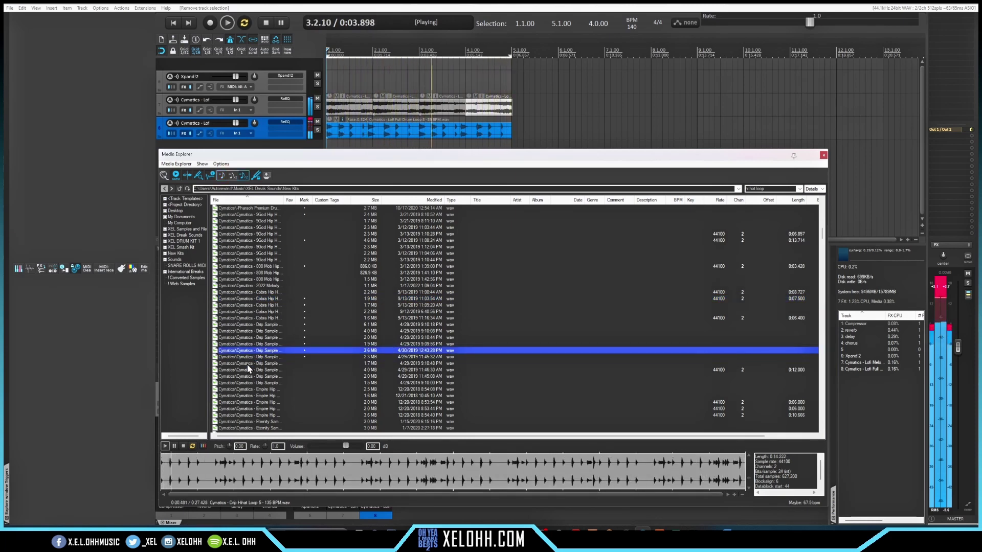
pyautogui.click(247, 363)
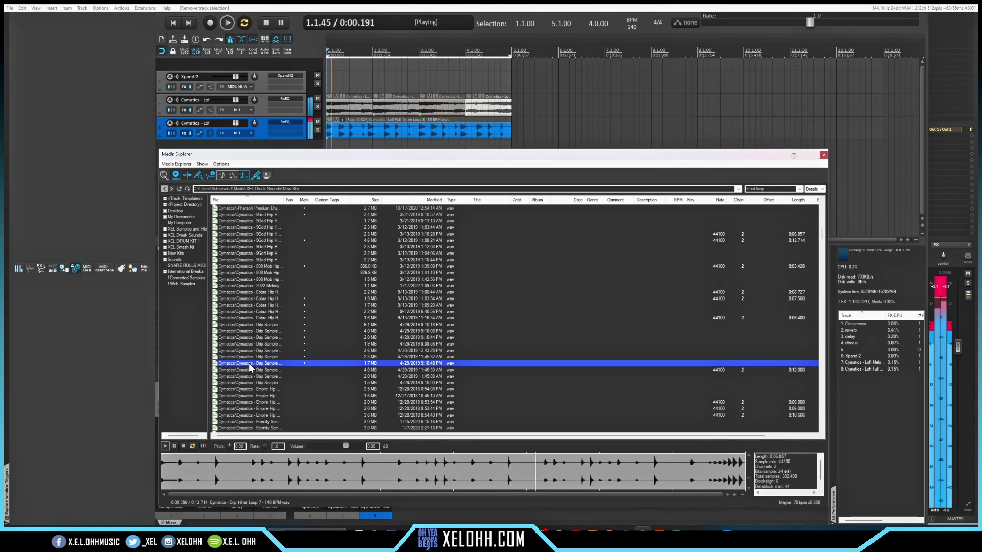
# - Insert Cymatics - Drip Hihat Loop 7 - 140 BPM on a new track, close the Media Explorer and stop playback
pyautogui.rightClick(249, 363)
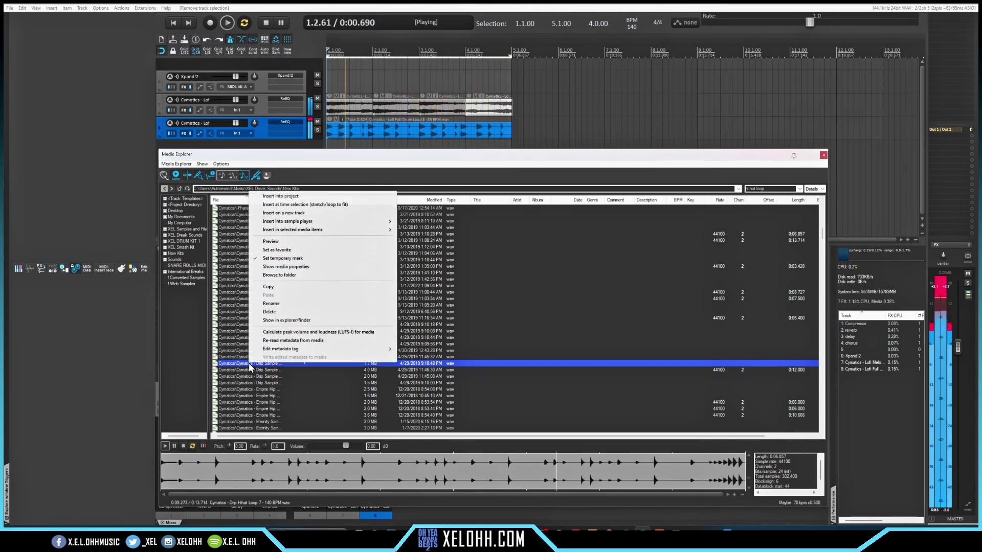
pyautogui.click(294, 216)
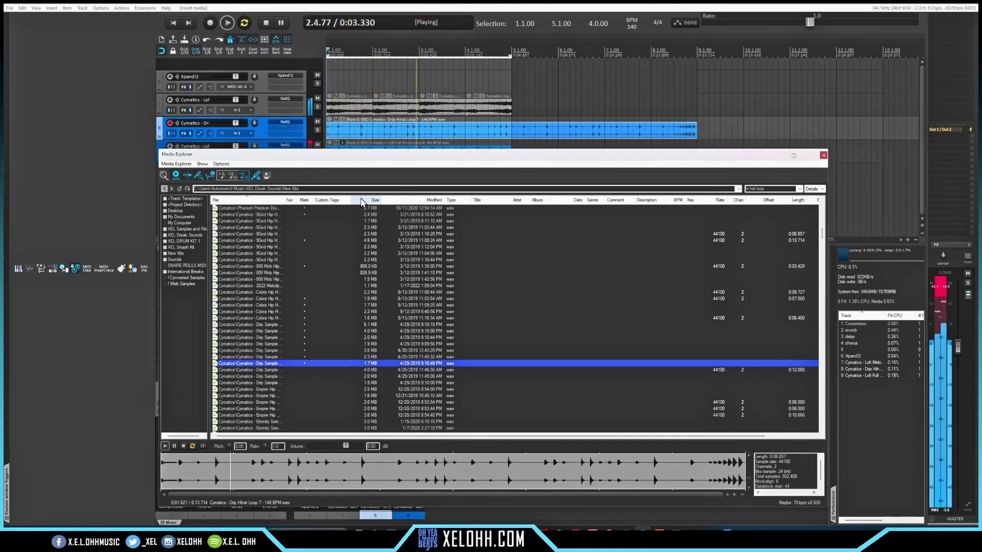
pyautogui.click(824, 155)
pyautogui.press('space')
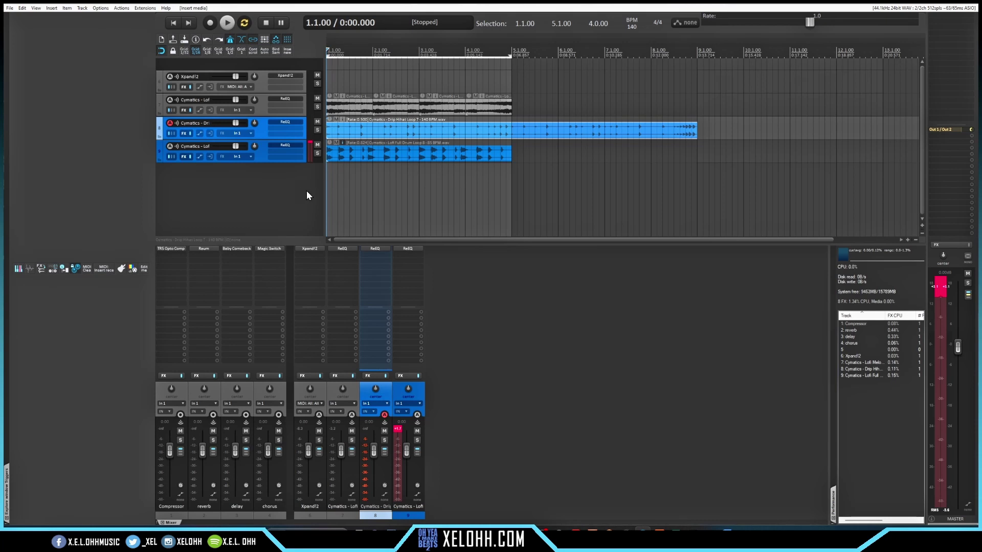
# - Reopen the Media Explorer and add the Cymatics folder inside New Kits to the shortcut list
pyautogui.hotkey('ctrl', 'alt', 'x')
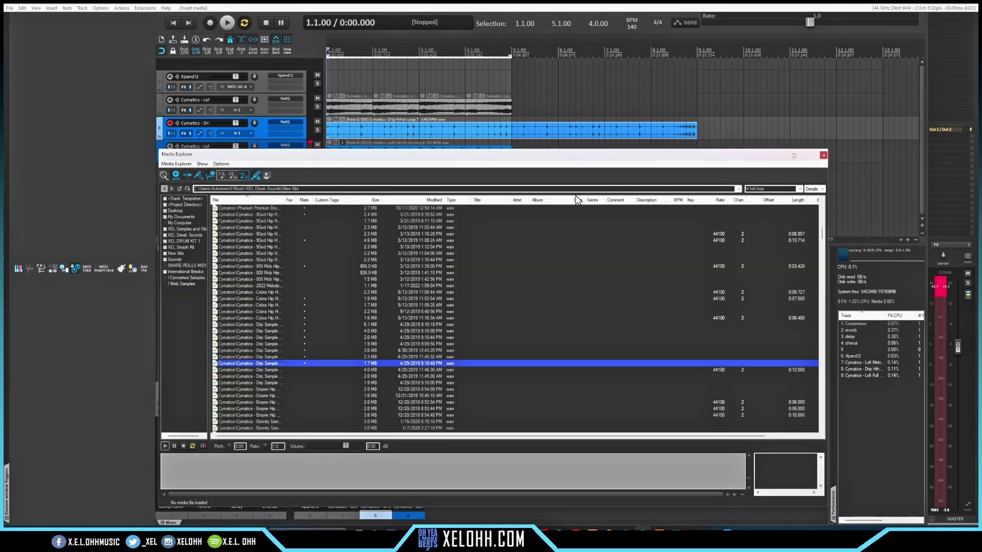
pyautogui.hotkey('ctrl', 'alt', 'x')
pyautogui.hotkey('ctrl', 'alt', 'x')
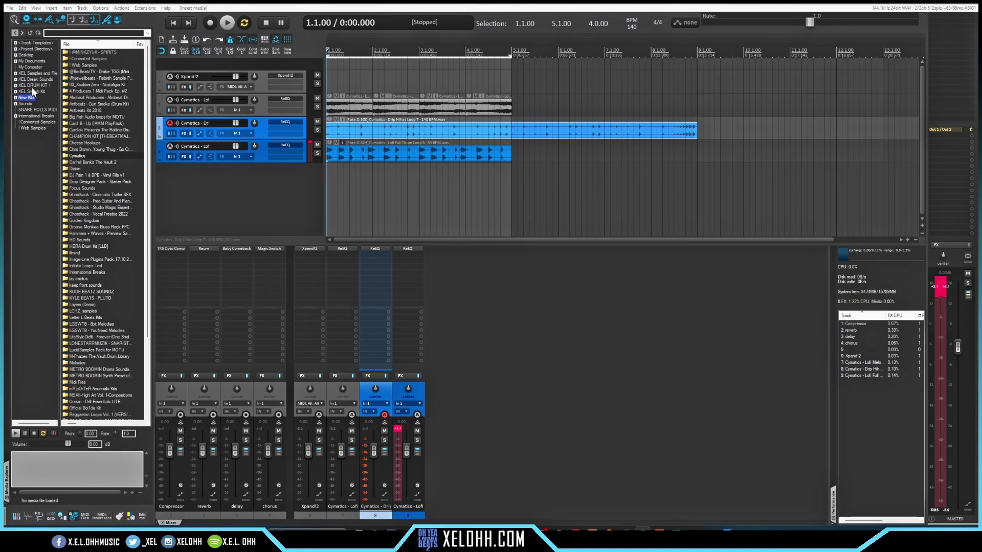
pyautogui.click(77, 155)
pyautogui.rightClick(69, 156)
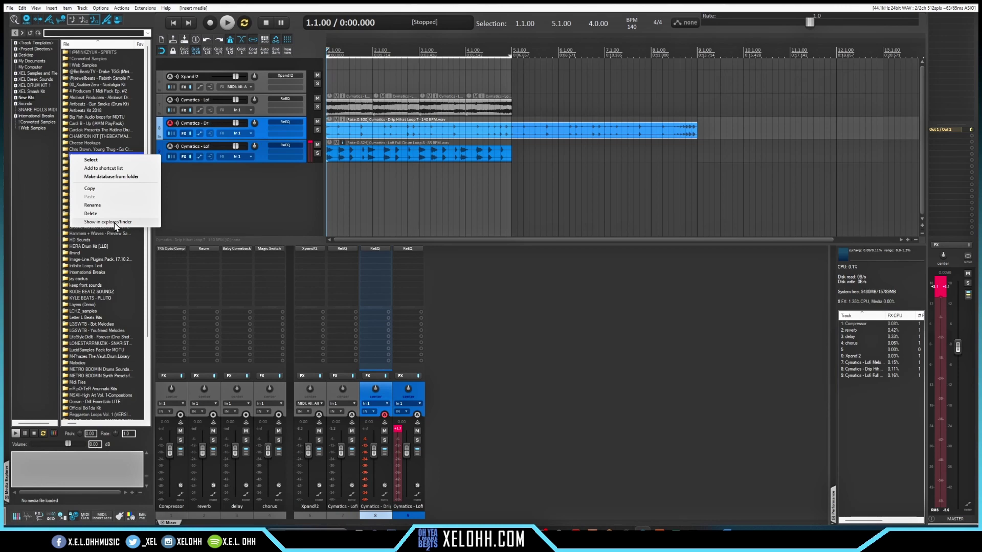
pyautogui.click(107, 170)
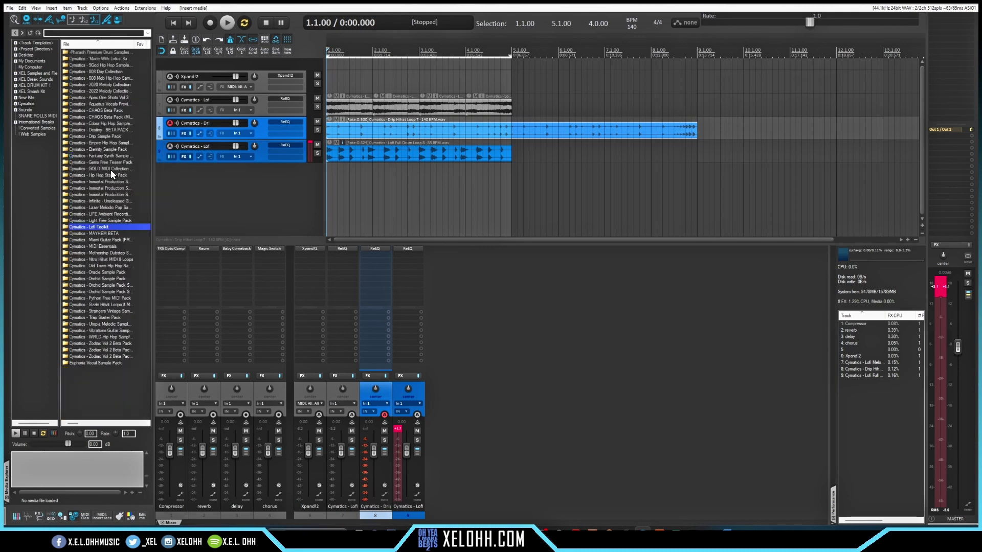
# - Browse the Cymatics folder through its shortcut, switching between it and the New Kits shortcut
pyautogui.click(23, 105)
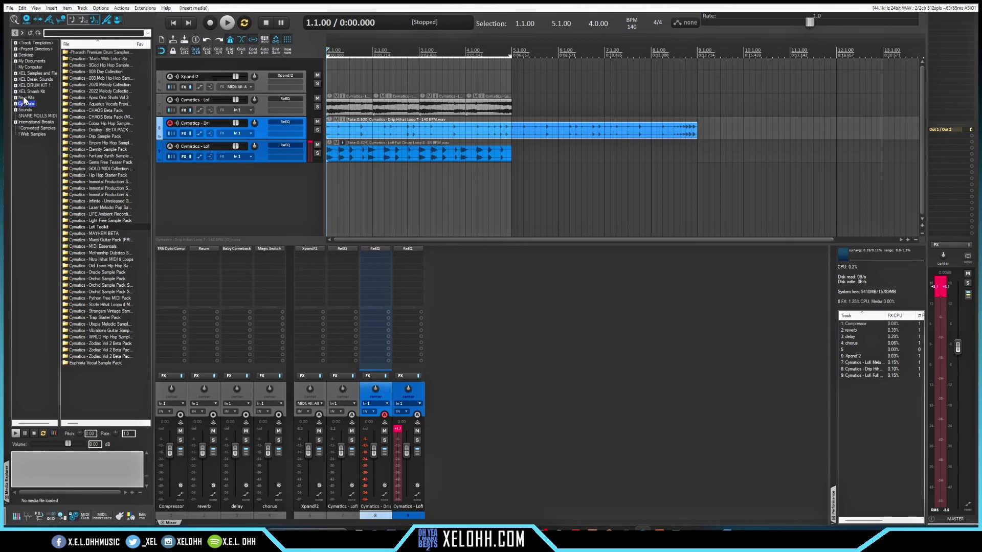
pyautogui.click(23, 97)
pyautogui.click(24, 105)
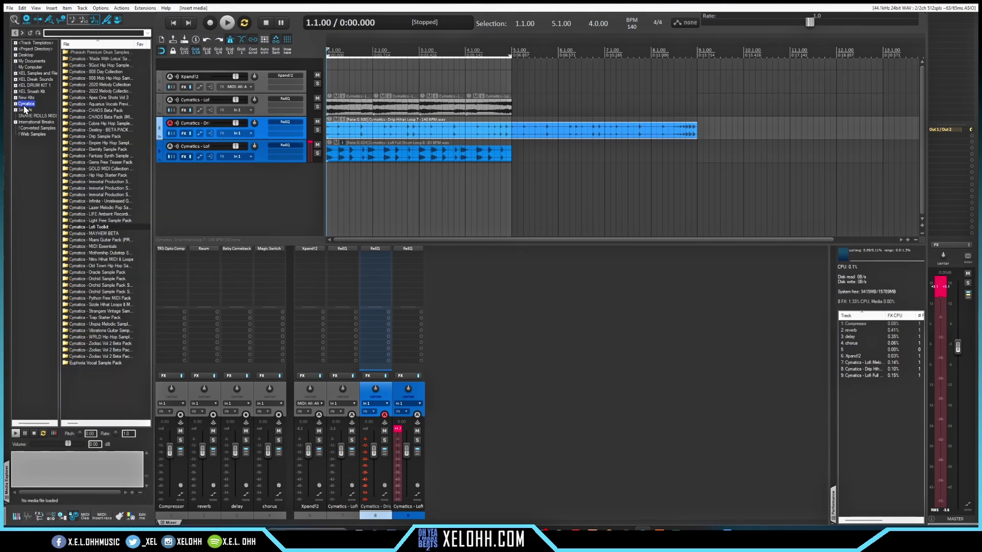